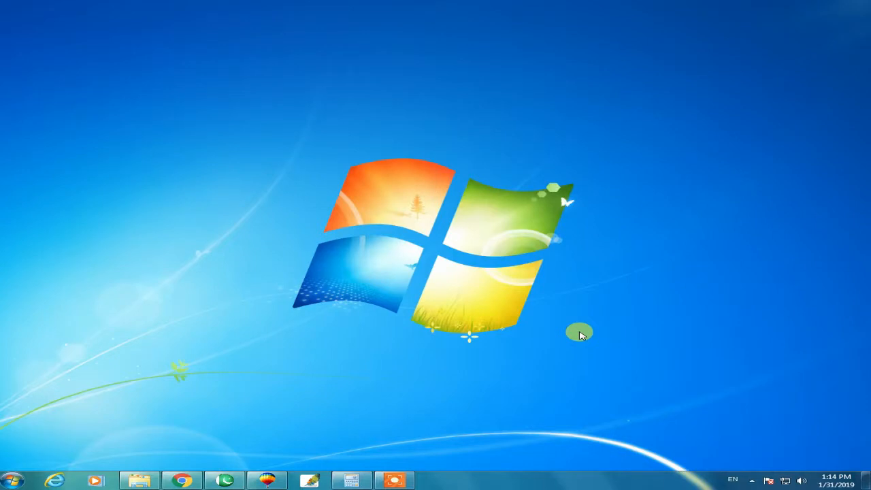
Step: Switch to the open CorelDRAW drawing that contains the rectangle on the A4 page
right_click(579, 333)
click(277, 475)
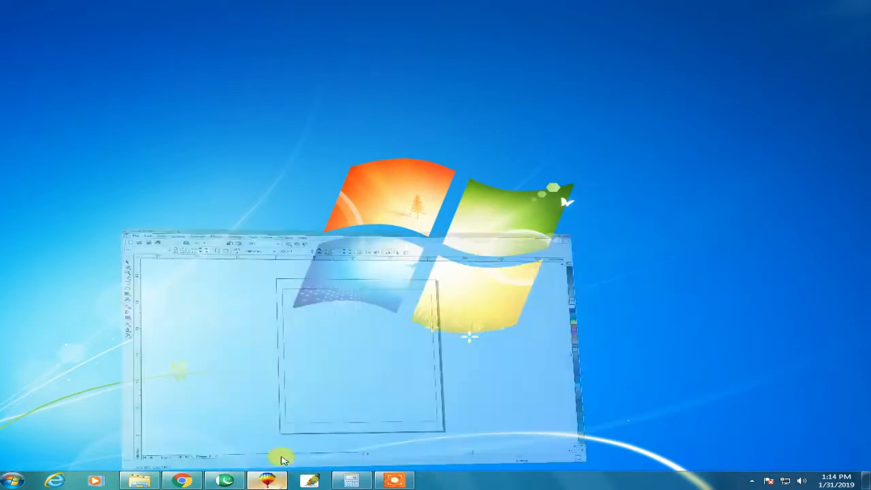
click(236, 132)
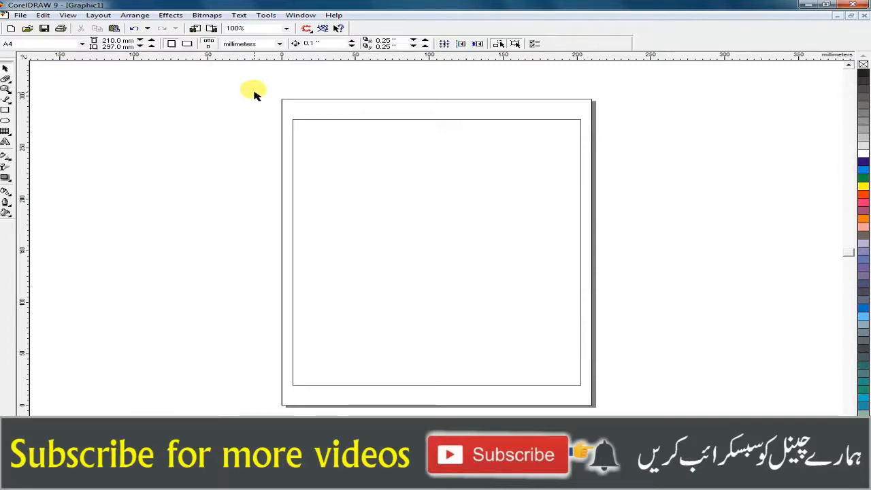
click(283, 99)
click(290, 100)
click(401, 106)
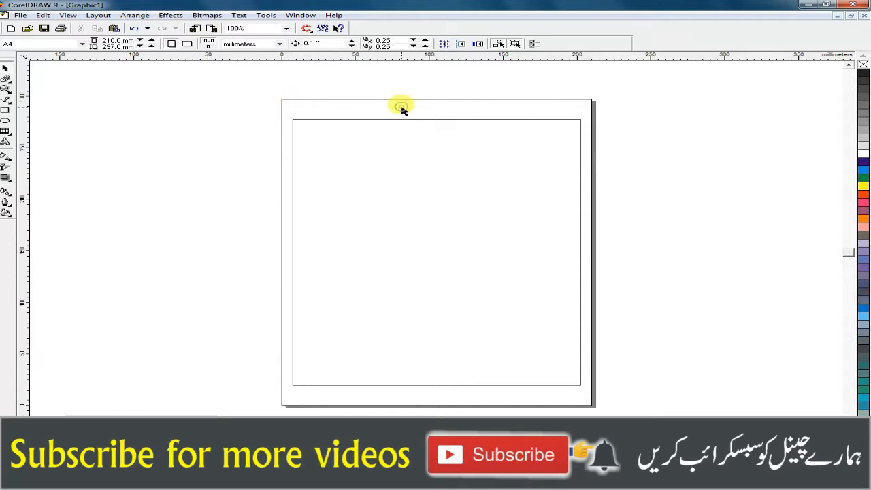
Step: Move the rectangle down and partly beyond the right edge of the page
mouse_move(347, 121)
mouse_down()
mouse_move(377, 123)
mouse_move(599, 208)
mouse_move(431, 166)
mouse_move(340, 117)
mouse_up()
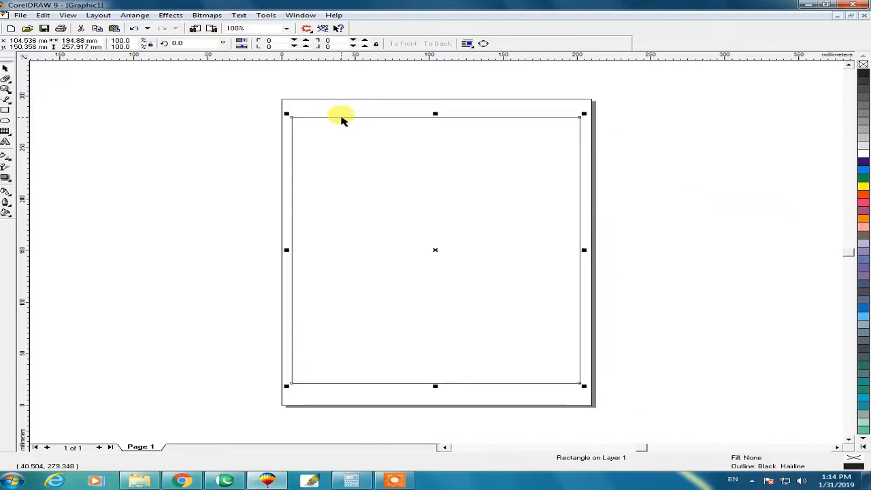
click(622, 181)
click(579, 119)
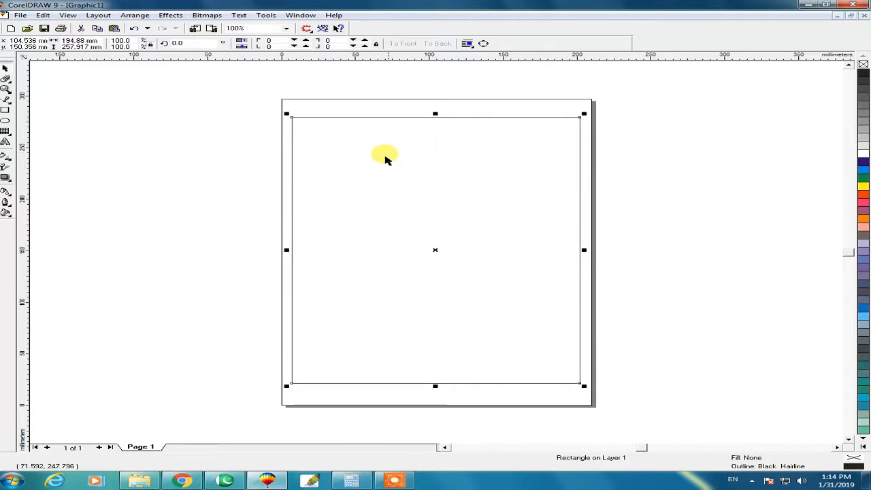
click(264, 117)
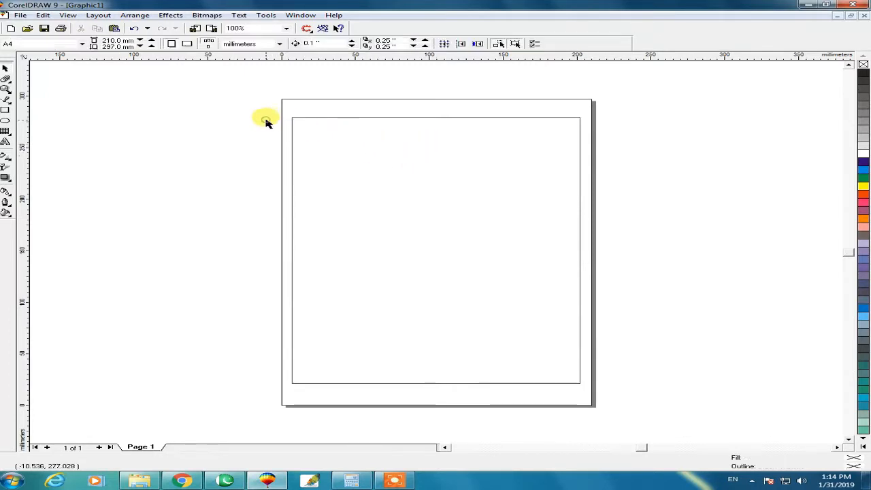
click(315, 119)
drag(316, 119, 468, 137)
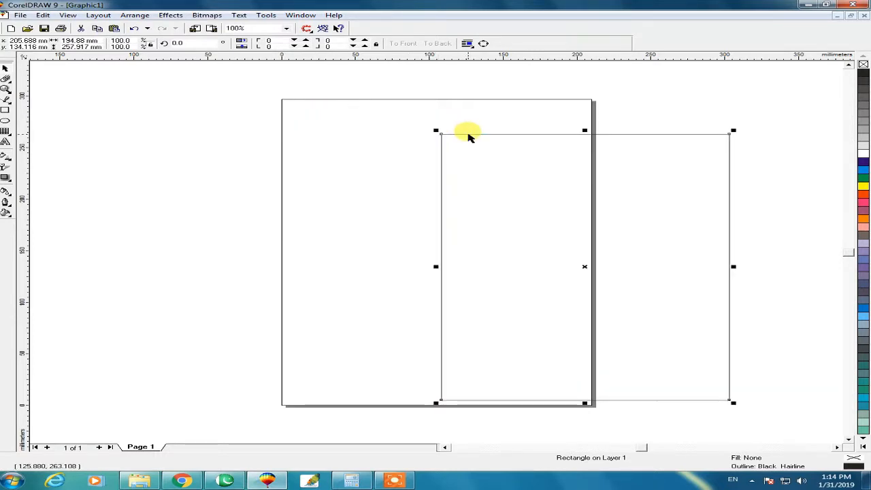
drag(468, 132, 523, 155)
click(686, 115)
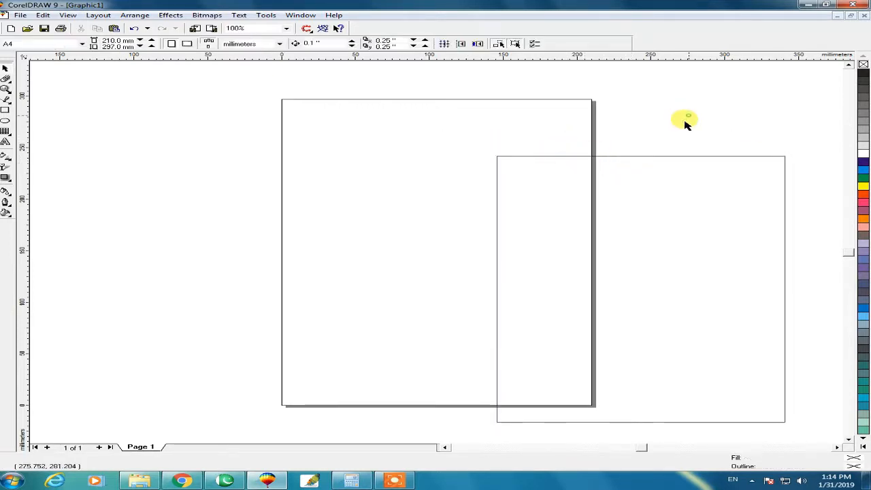
drag(627, 158, 637, 134)
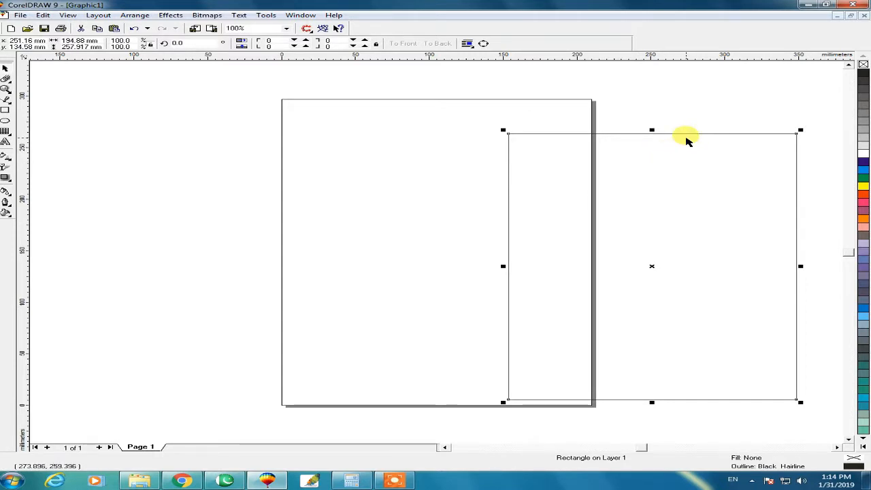
Step: Centre the rectangle on the page and clear the selection
key(p)
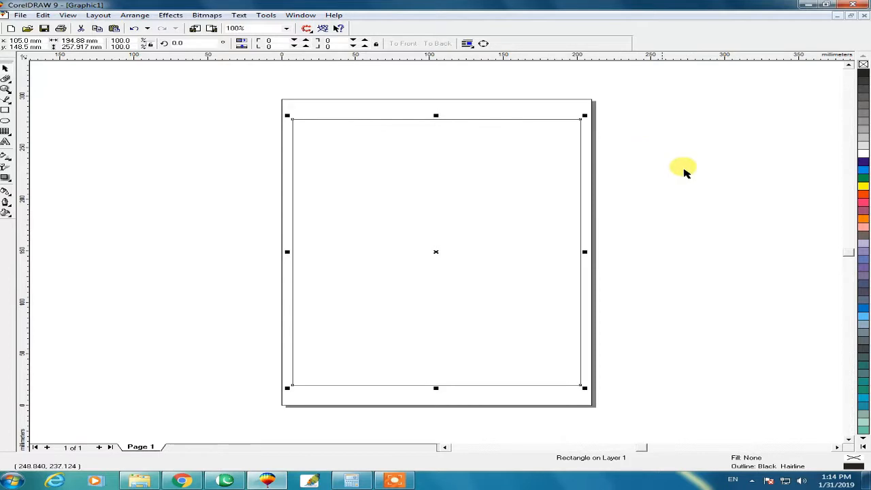
click(684, 171)
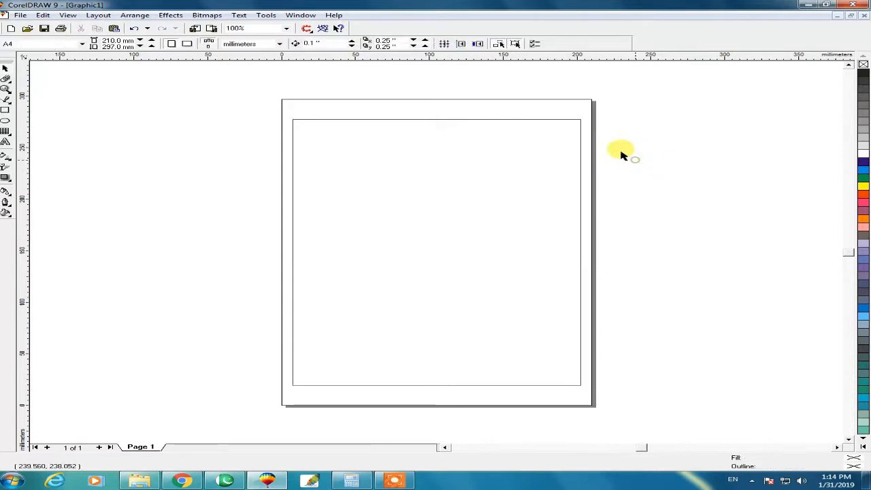
drag(258, 86, 470, 106)
drag(632, 89, 283, 98)
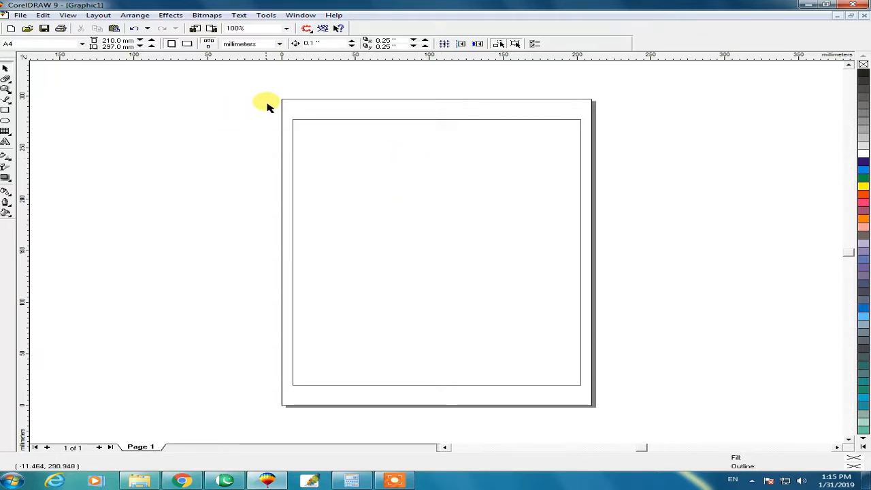
Step: Try the Letter paper size and return the page to A4
click(40, 44)
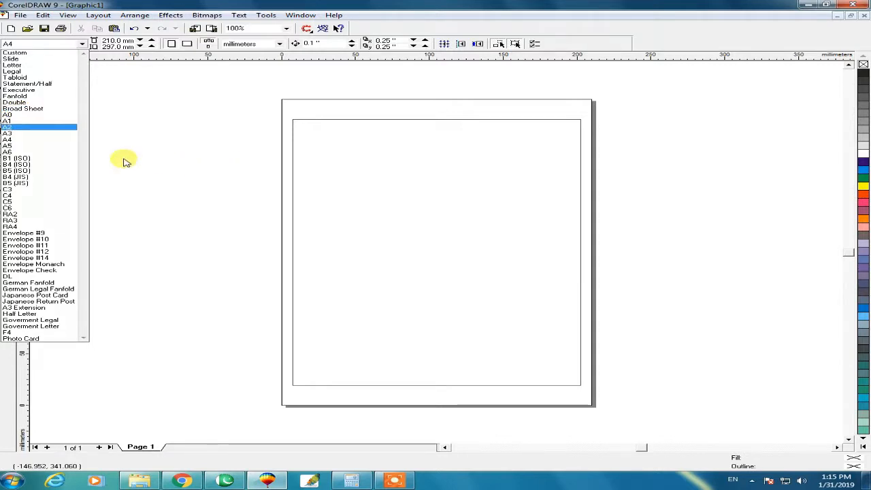
click(27, 140)
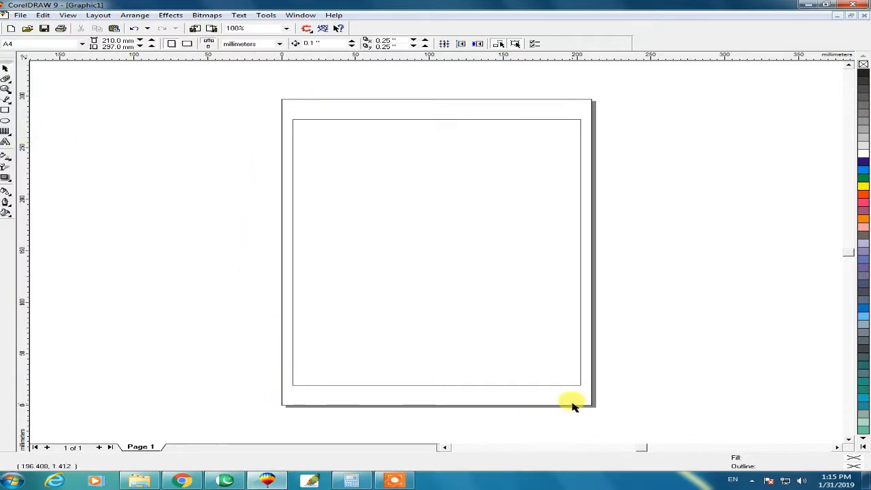
click(50, 45)
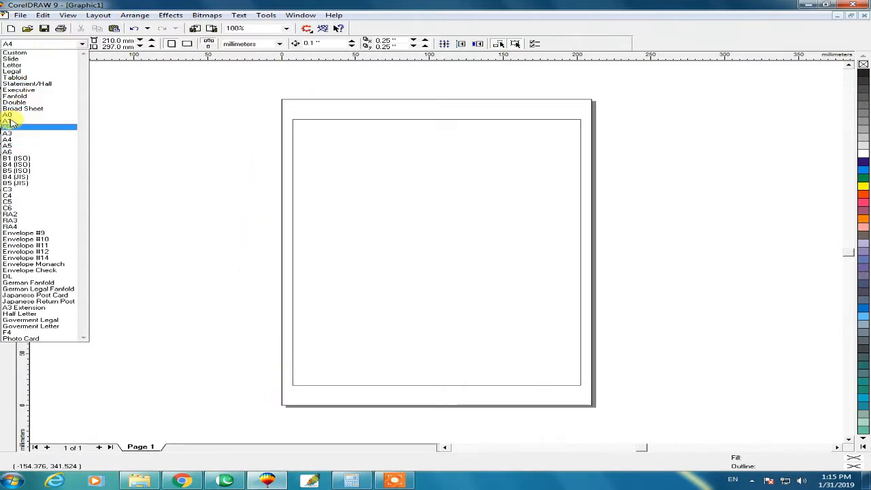
click(12, 65)
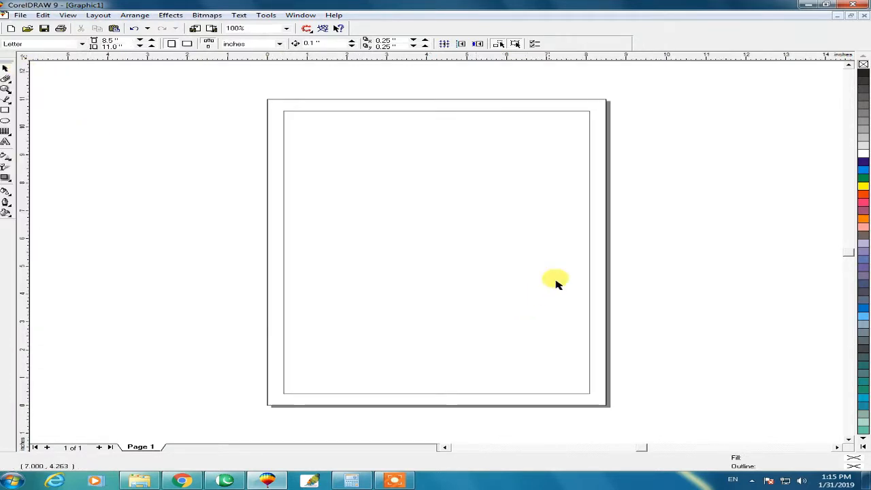
drag(599, 169, 603, 168)
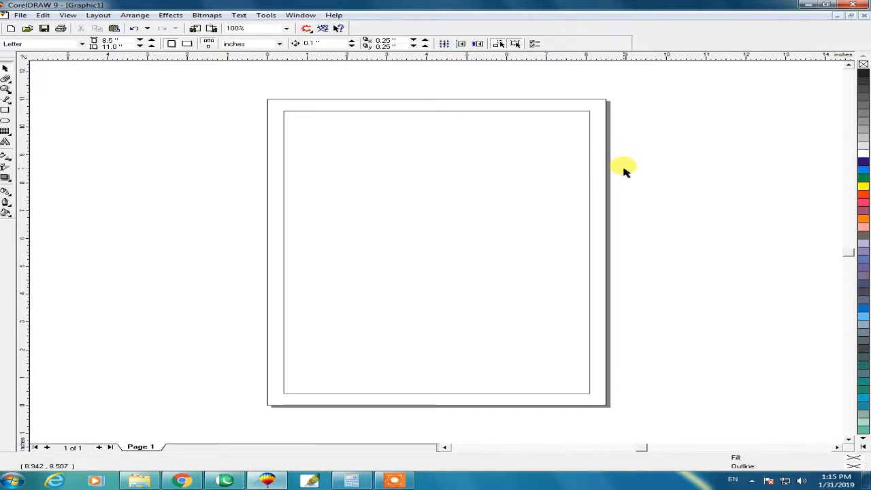
click(39, 46)
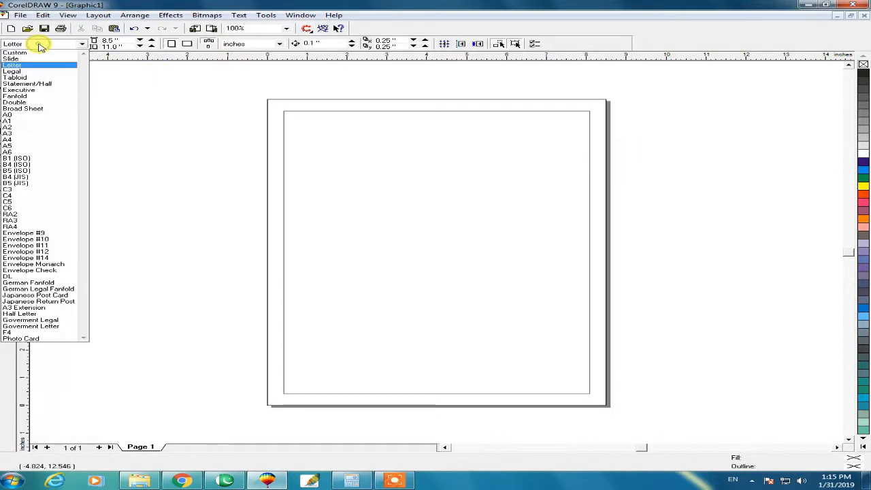
click(12, 140)
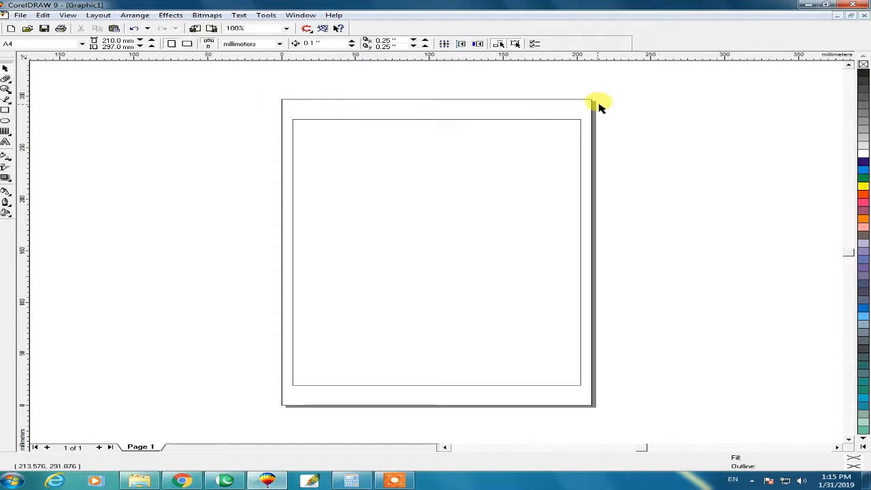
Step: Stretch the rectangle's height symmetrically about its centre to narrow the upper and lower page margins
click(481, 119)
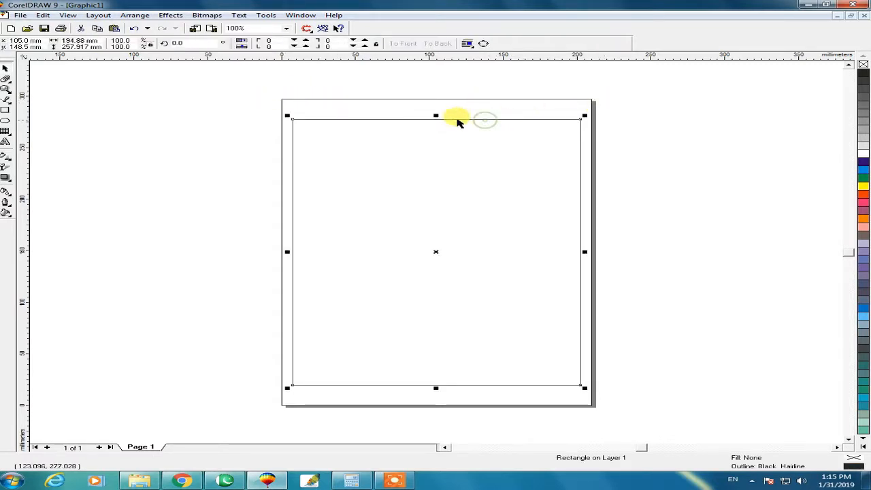
drag(439, 115, 442, 111)
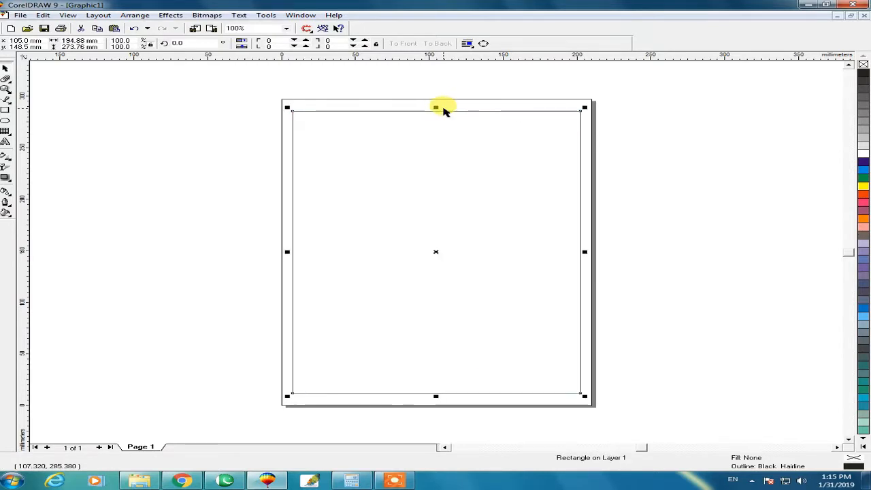
click(434, 113)
click(434, 111)
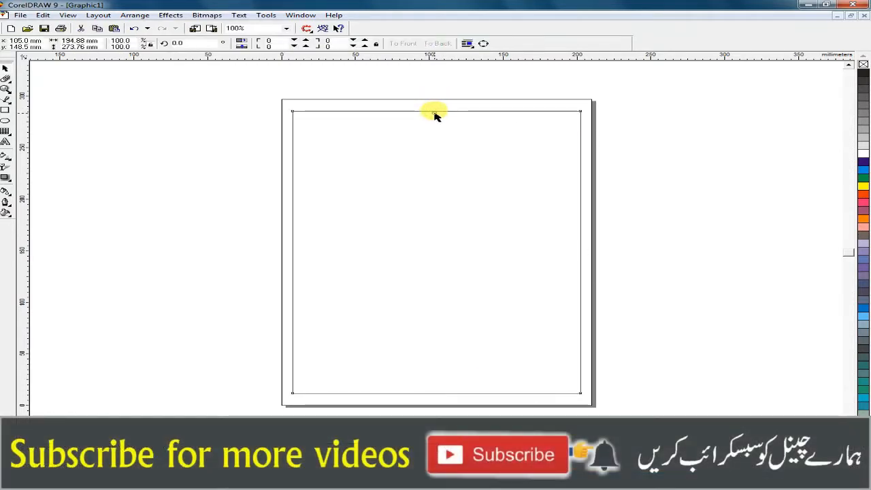
drag(438, 109, 437, 106)
click(436, 107)
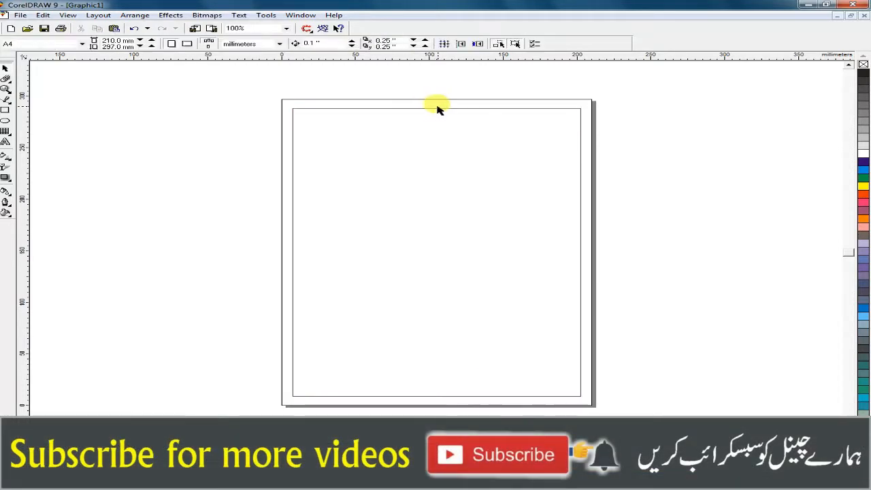
Step: Create a copy of the rectangle shrunk to a strip about 27 mm tall along its upper edge and fill it blue
click(430, 109)
drag(435, 399, 430, 141)
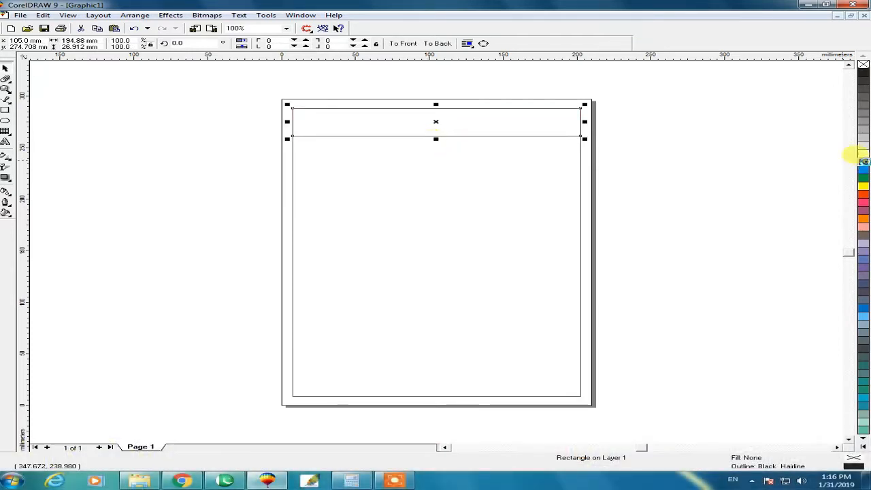
click(863, 162)
Step: Delete the large unfilled rectangle behind the blue strip
click(579, 140)
click(579, 175)
key(Delete)
click(476, 130)
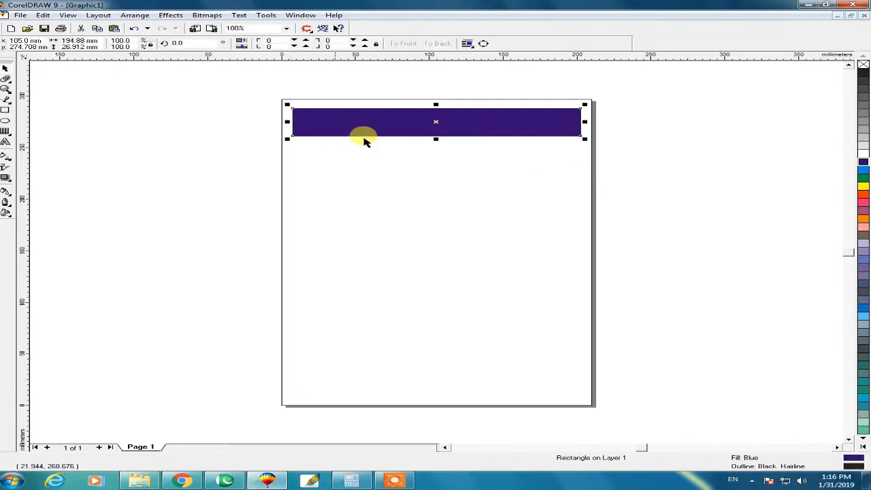
click(481, 160)
click(391, 120)
click(405, 168)
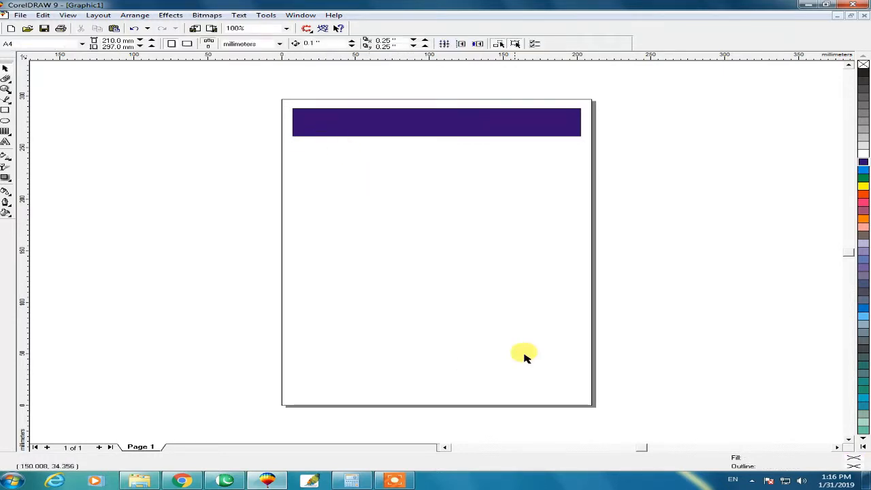
Step: Centre the blue strip on the page and clear the selection
click(272, 93)
drag(493, 305, 612, 421)
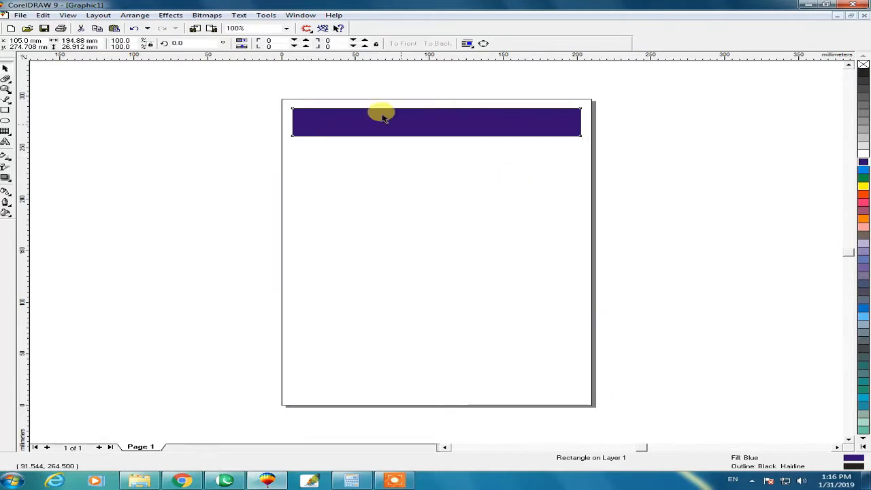
click(362, 157)
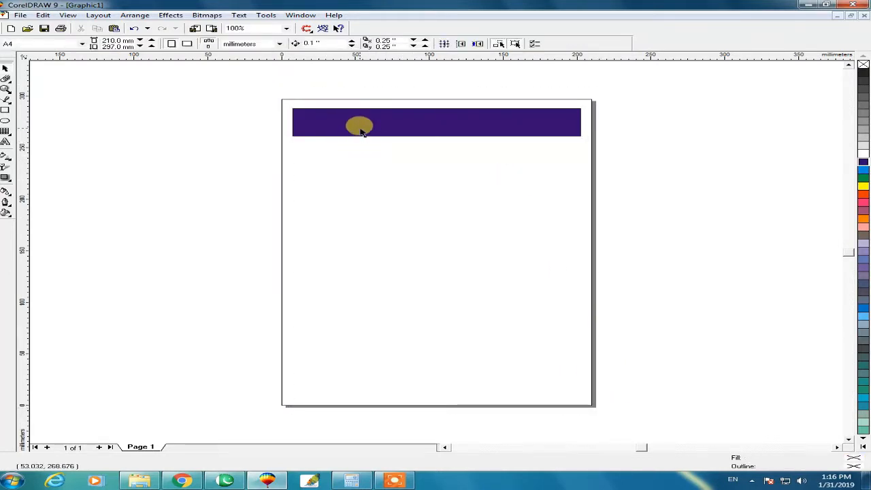
click(360, 128)
key(p)
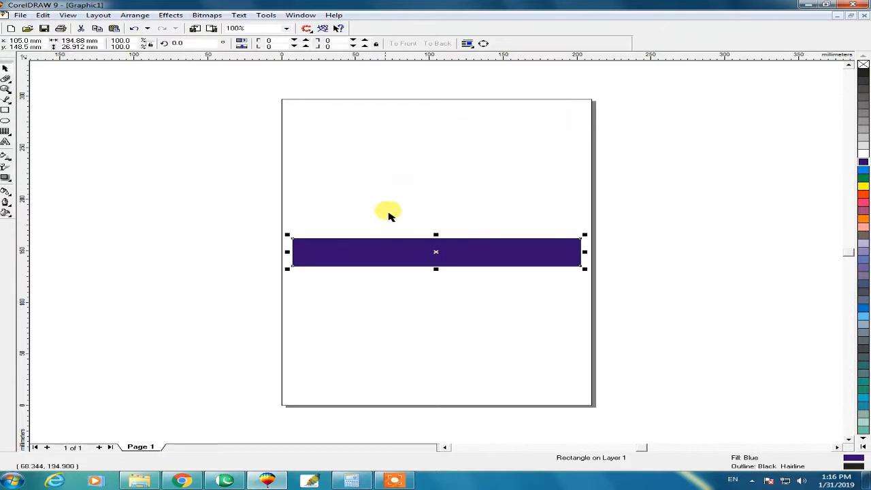
click(385, 297)
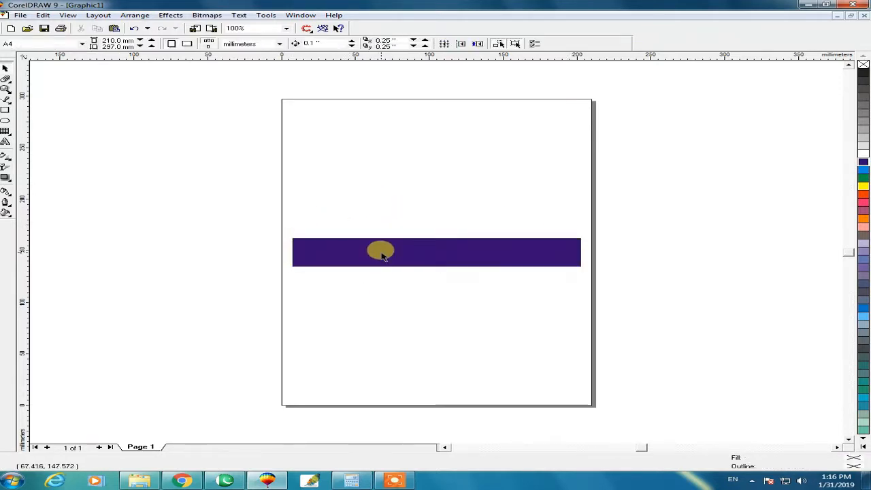
click(383, 255)
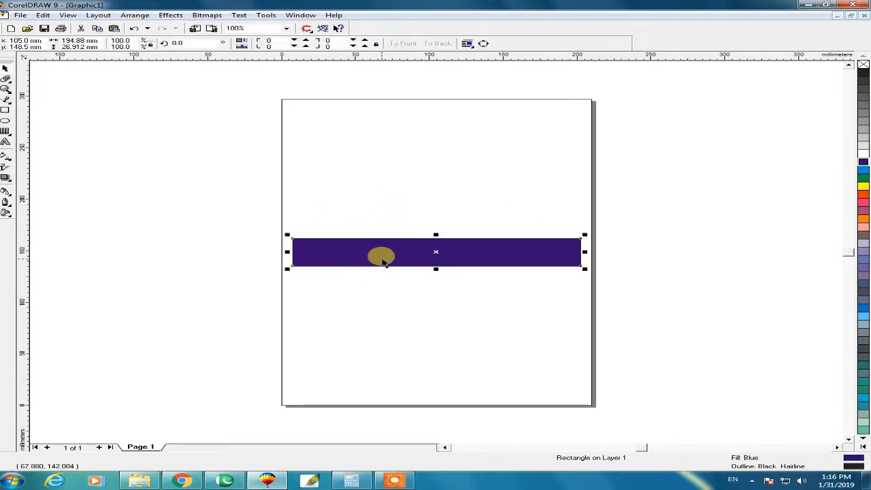
click(403, 316)
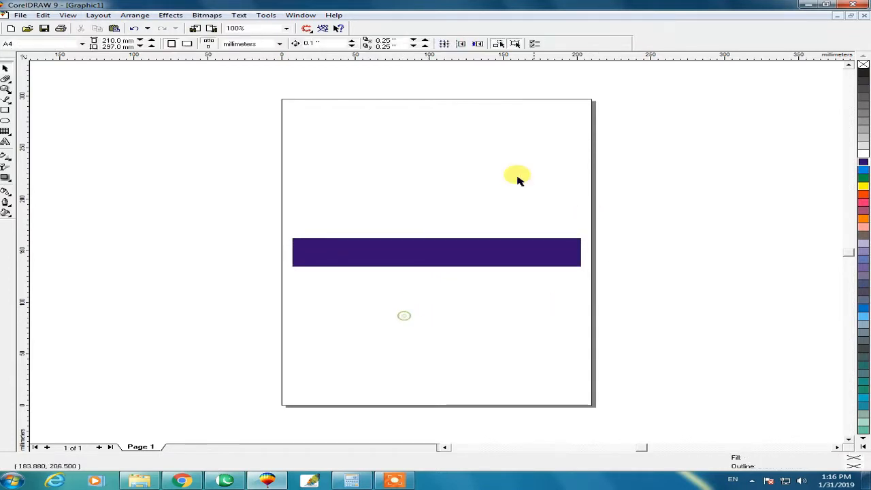
Step: Set up the blue strip to print on the HP LaserJet P2050 Series PCL6 with the Selection print range, and check the preview
drag(620, 106, 619, 127)
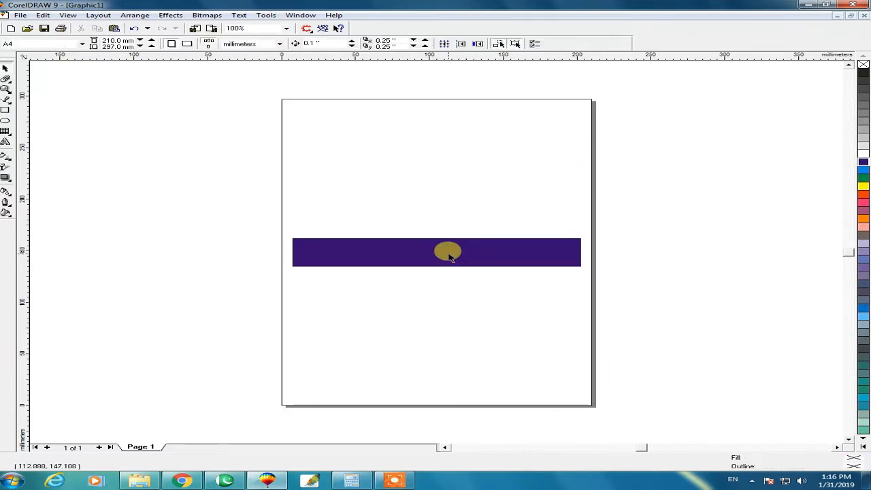
click(449, 258)
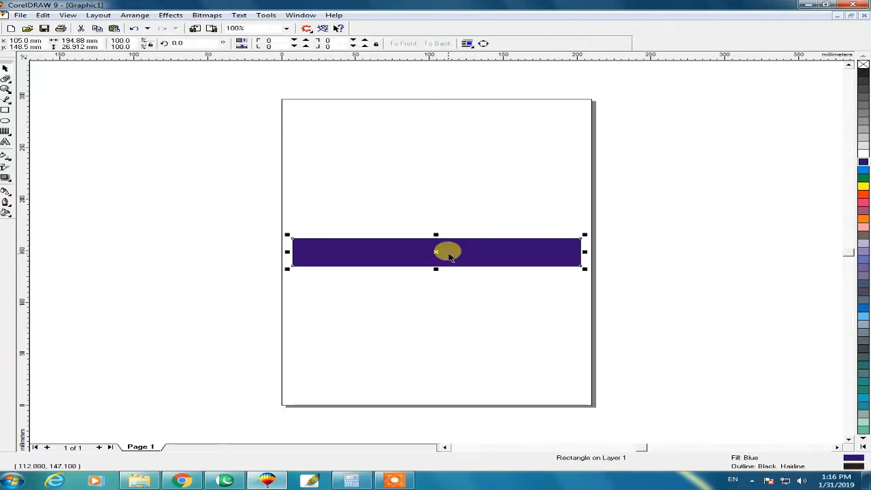
key(ctrl+p)
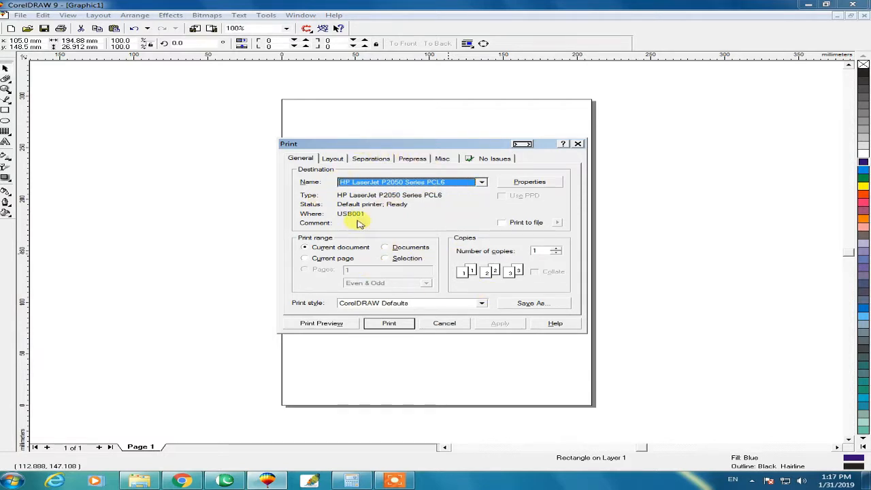
click(388, 186)
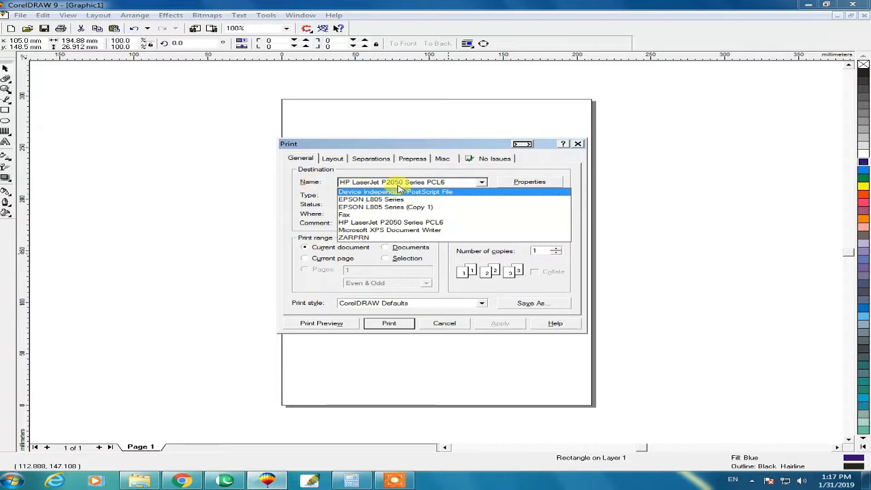
click(373, 223)
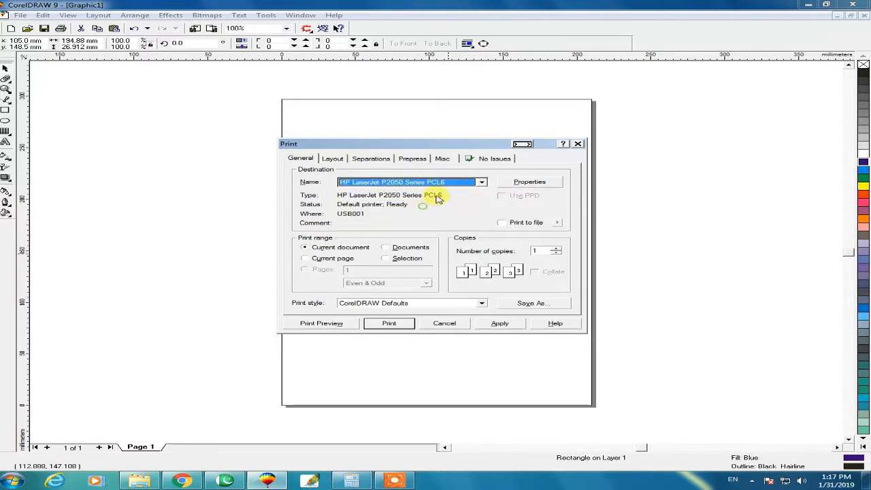
click(385, 258)
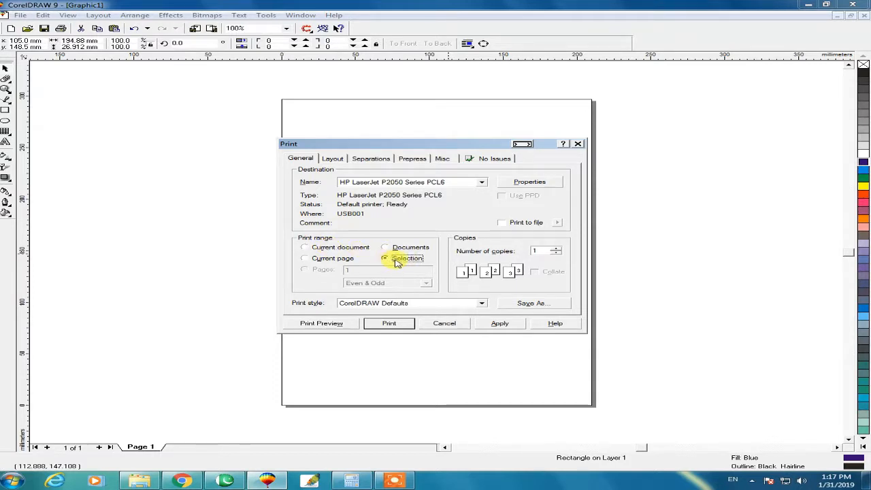
click(377, 234)
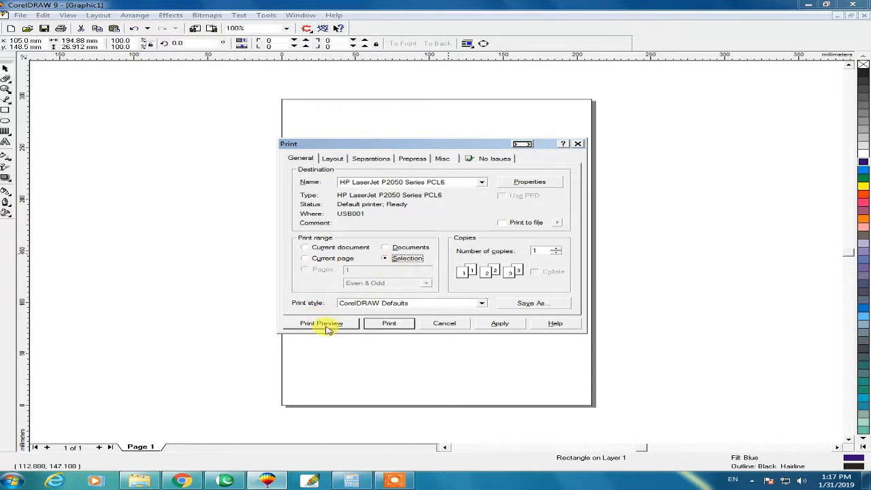
click(543, 251)
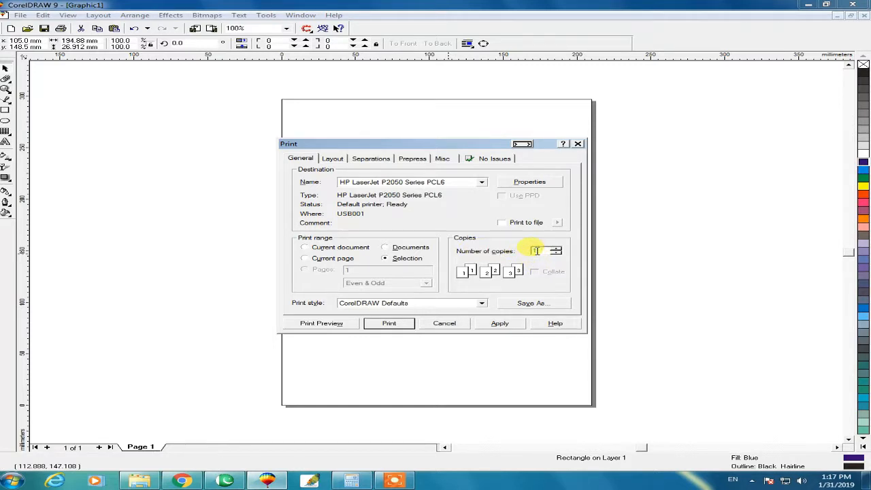
click(320, 324)
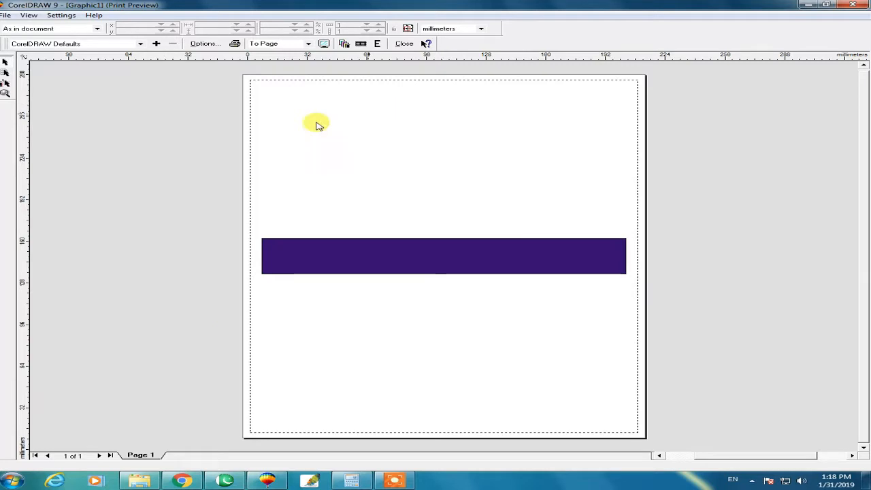
click(405, 44)
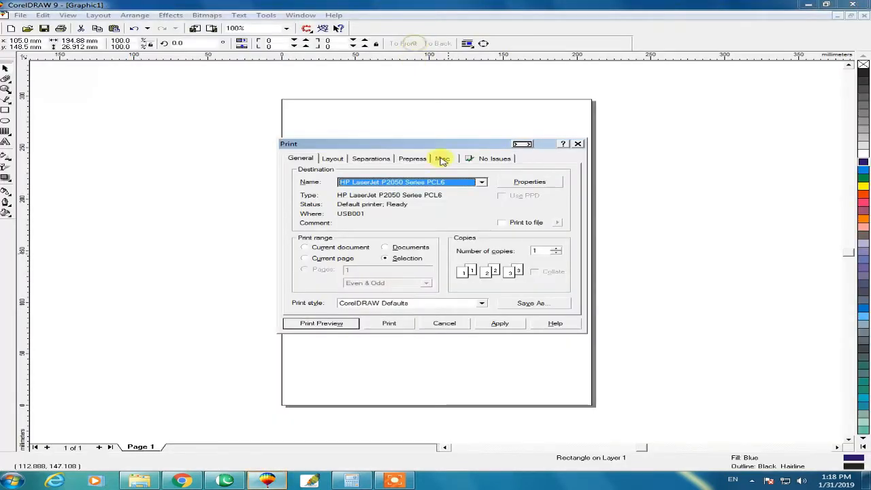
Step: Set the paper type to Plain in the HP LaserJet's document properties
click(519, 182)
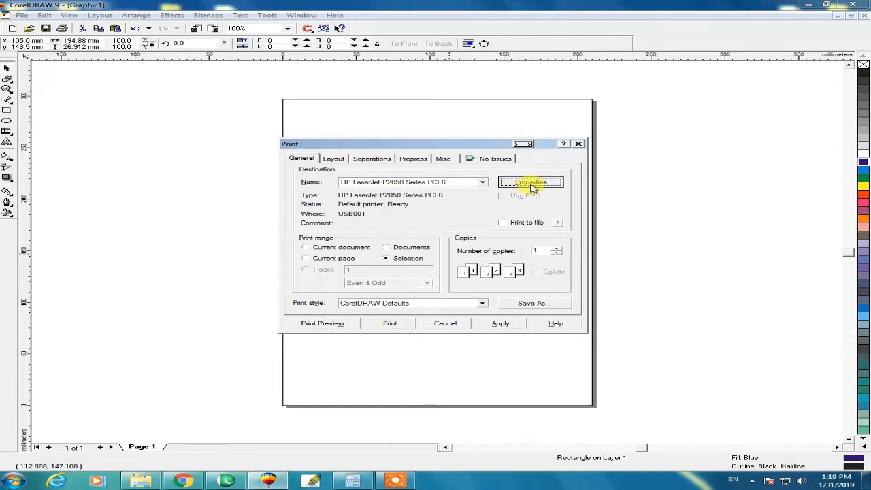
click(531, 184)
drag(517, 182, 417, 127)
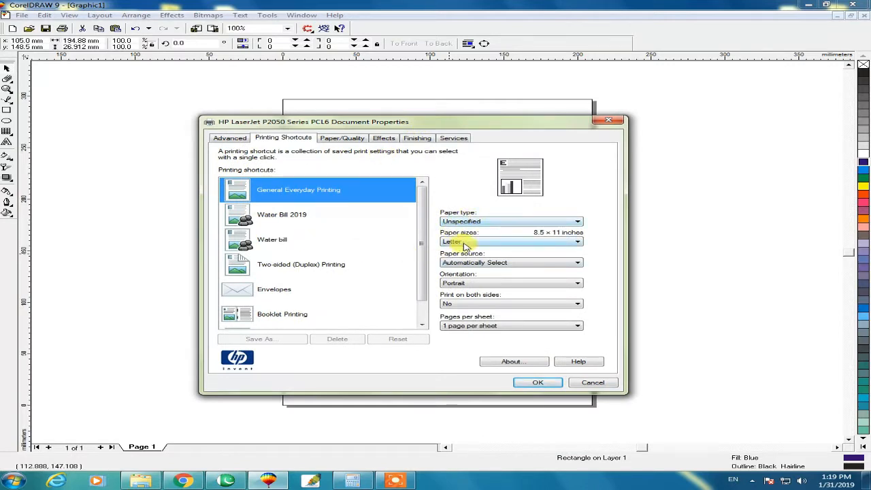
click(490, 222)
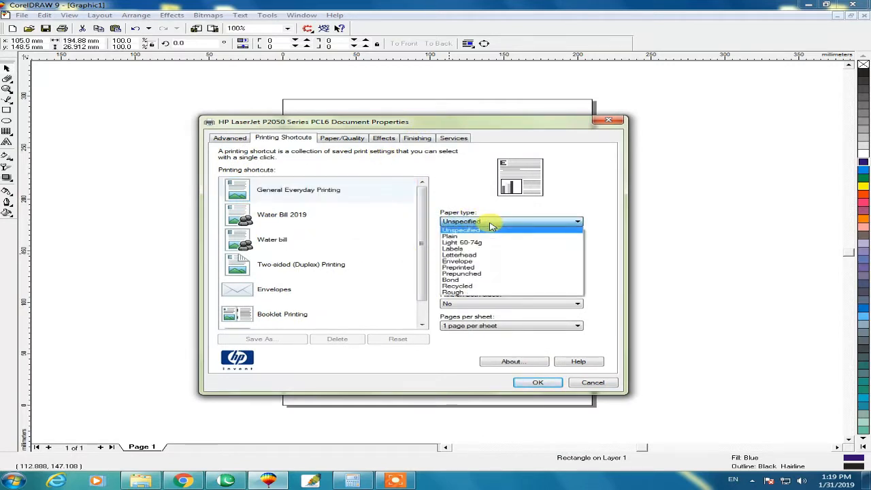
click(453, 237)
click(480, 222)
click(481, 223)
click(480, 223)
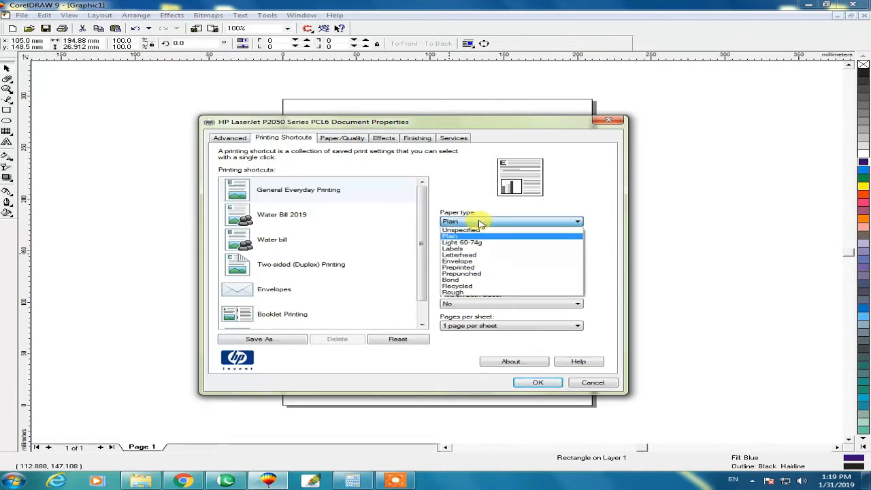
click(480, 223)
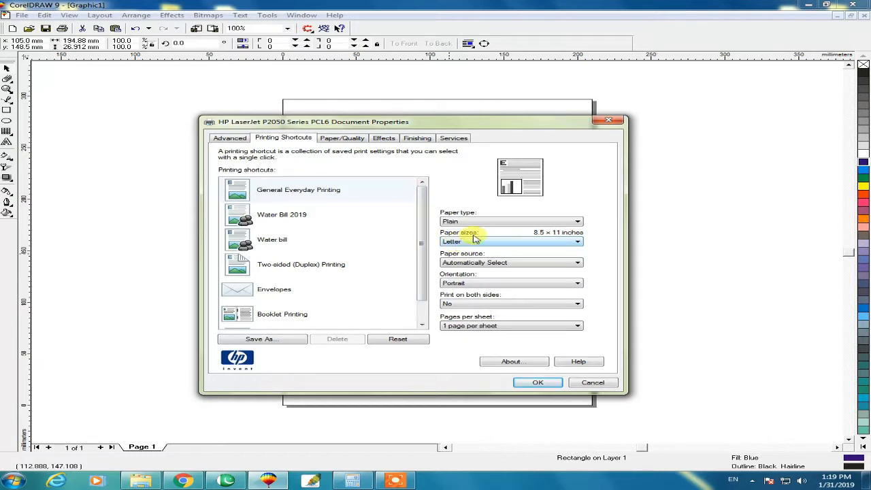
Step: Set the printer's paper size to A4 with the paper source on Automatically Select, and accept the properties
click(475, 240)
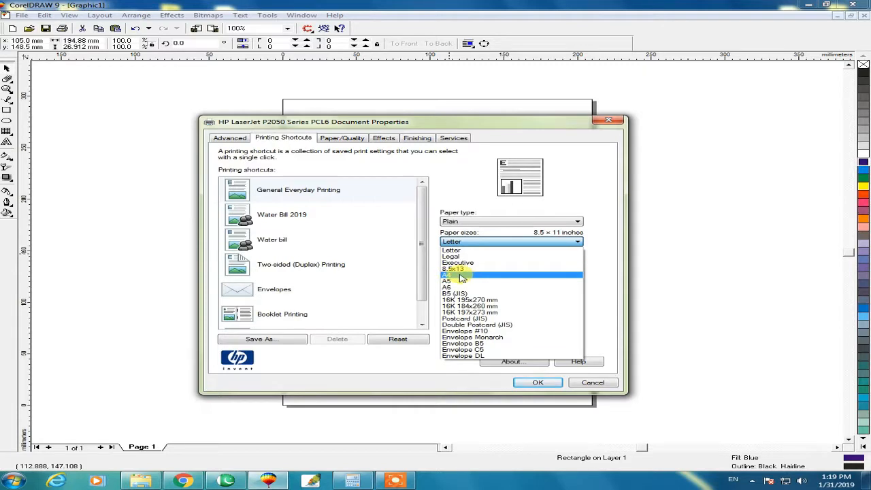
click(458, 275)
click(500, 264)
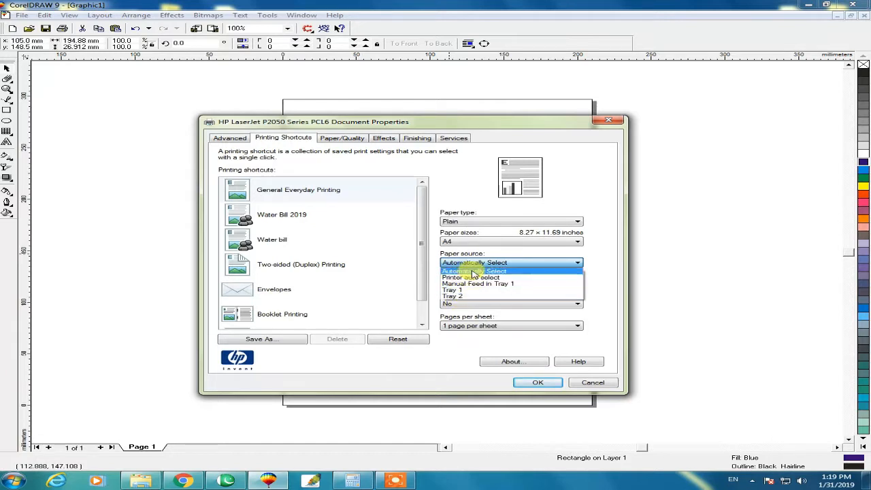
click(484, 272)
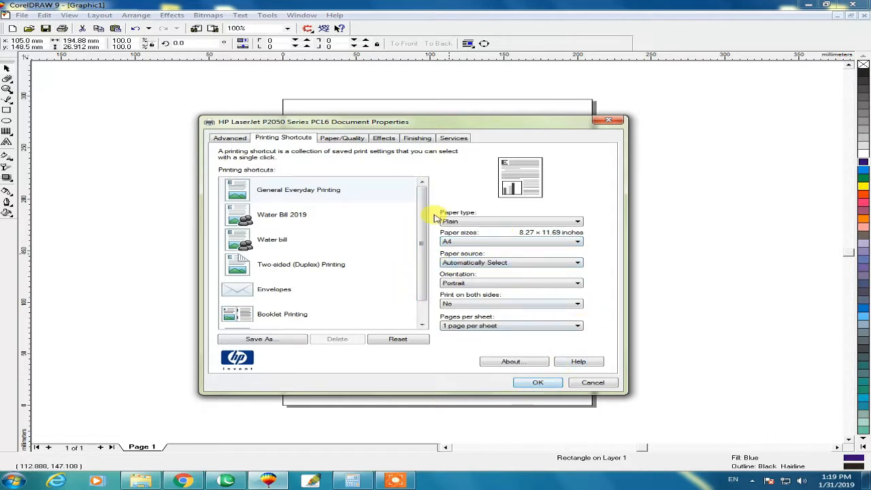
click(536, 383)
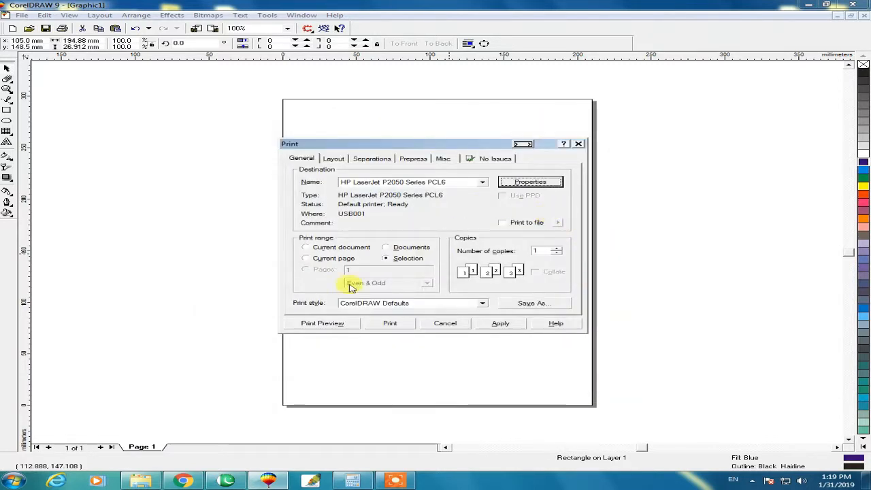
Step: Open the print preview and select the blue strip on the page
click(333, 324)
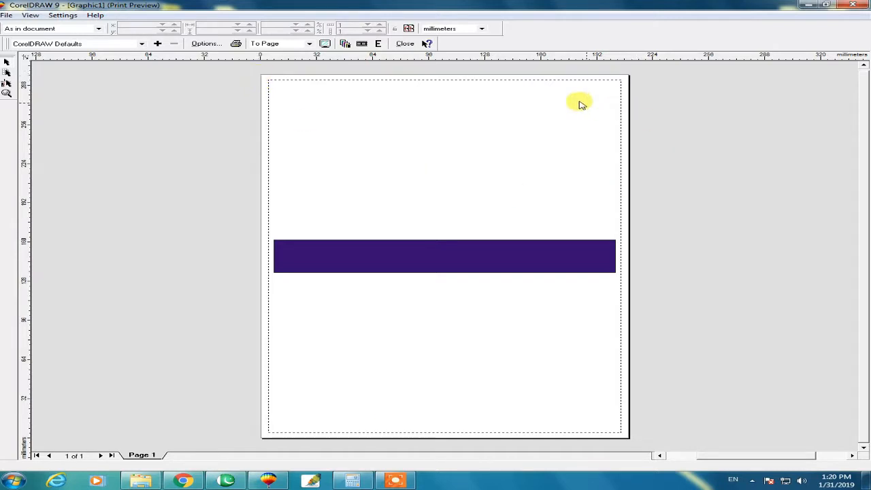
click(461, 255)
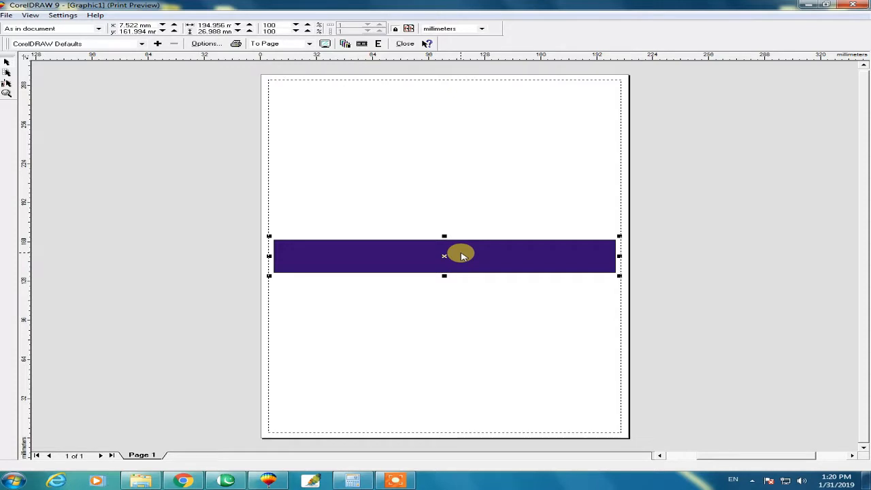
click(454, 315)
click(455, 250)
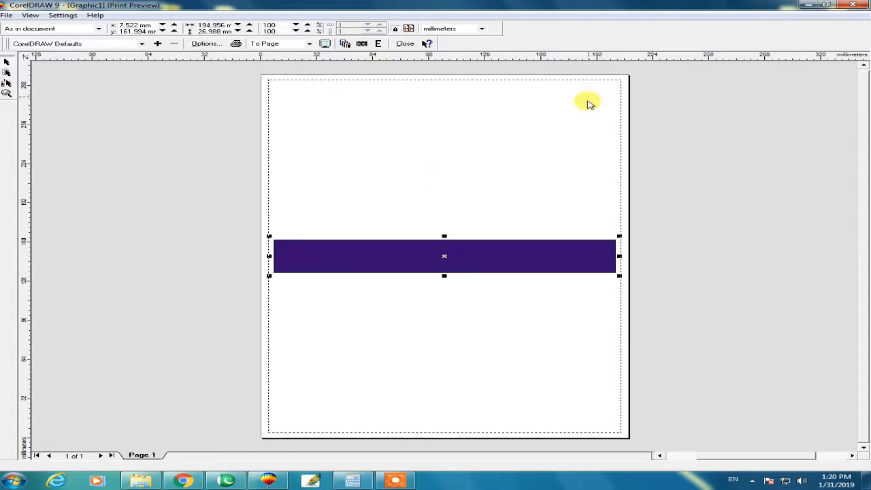
Step: Move the strip freehand to the page's upper edge and back down to slightly below the middle of the preview page
drag(520, 259, 524, 108)
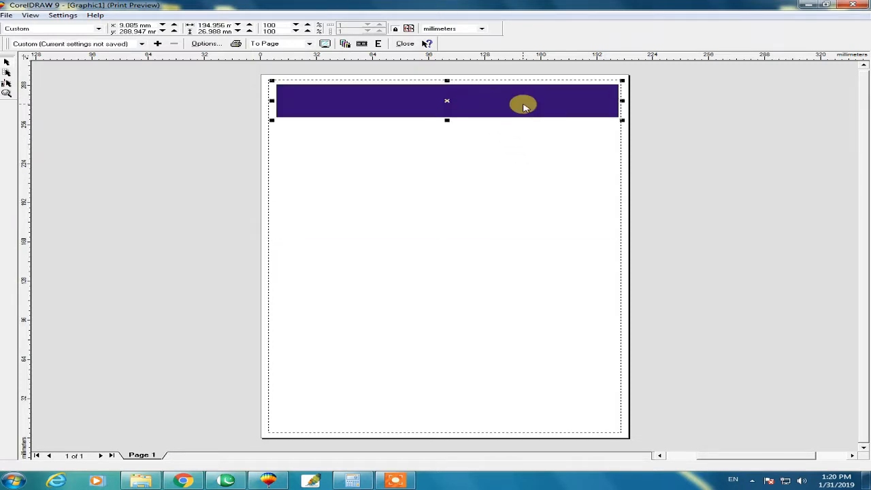
key(ctrl+z)
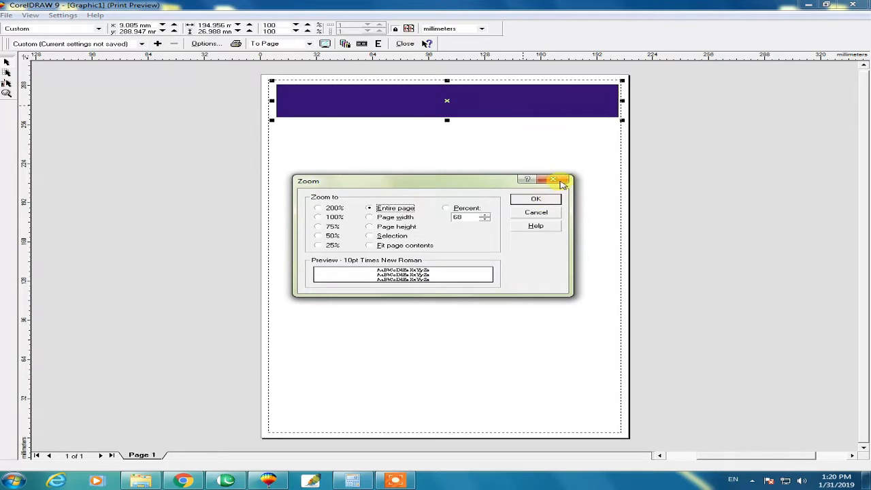
click(562, 183)
drag(478, 104, 479, 290)
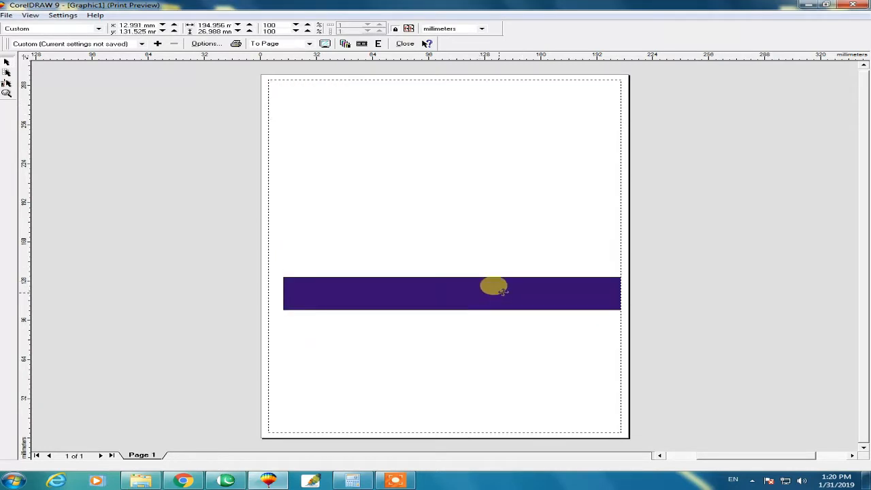
drag(464, 212, 470, 198)
drag(505, 270, 505, 306)
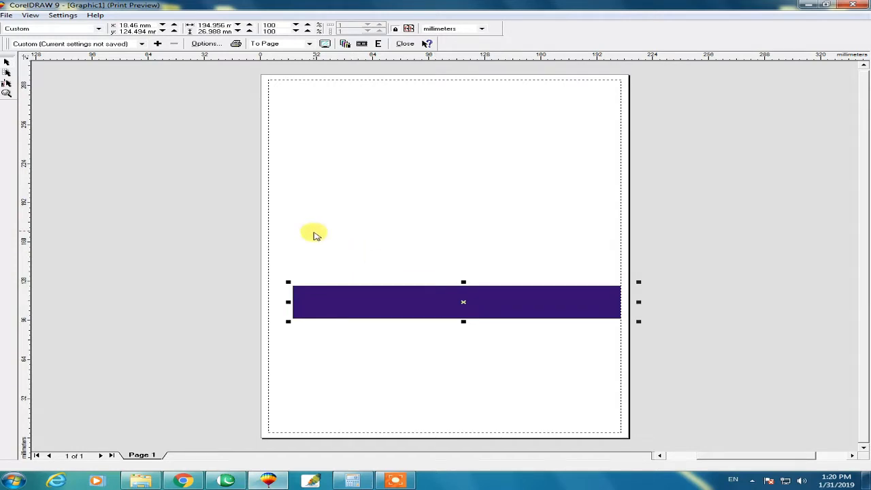
Step: Try the Fit to page and Top center placements for the strip in the print preview
click(65, 29)
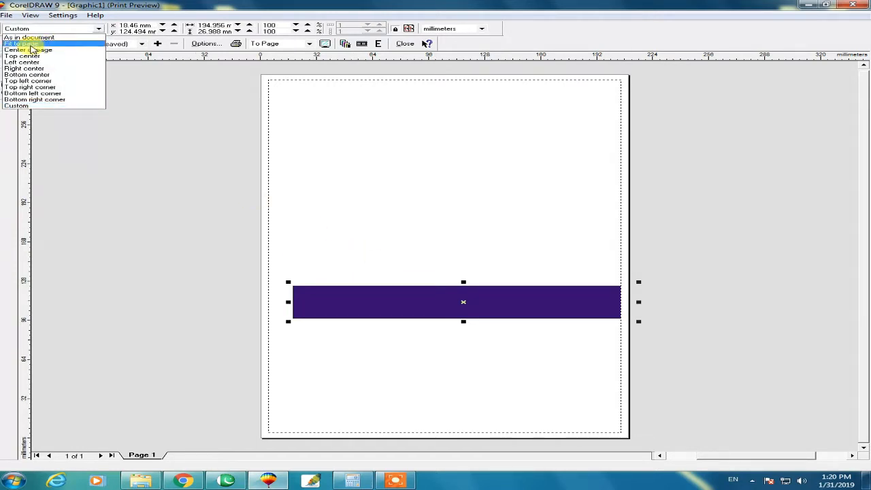
click(22, 44)
drag(444, 236, 476, 257)
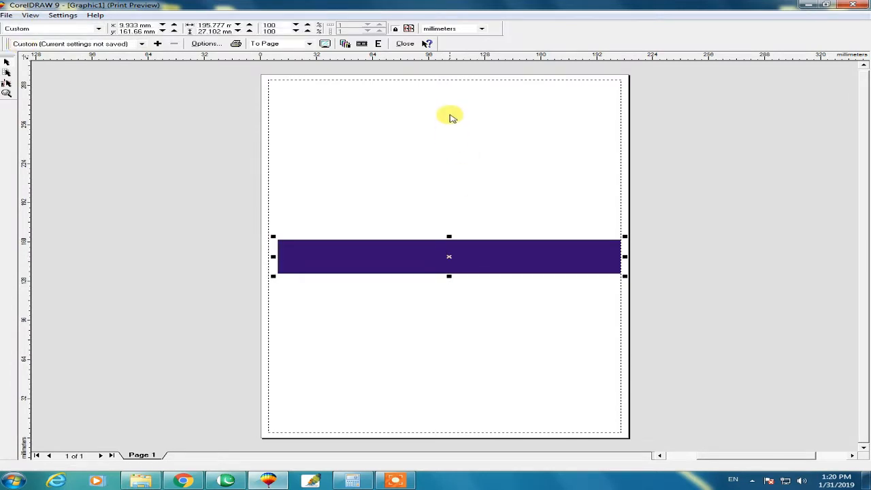
click(54, 30)
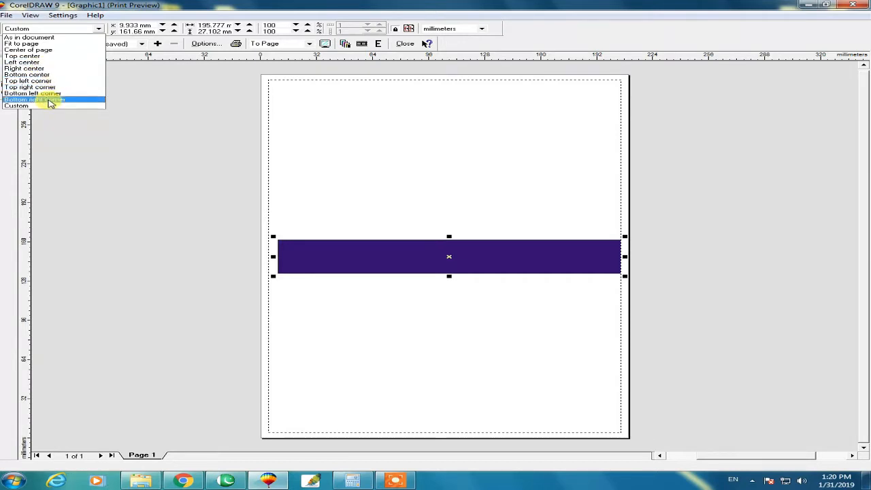
click(41, 56)
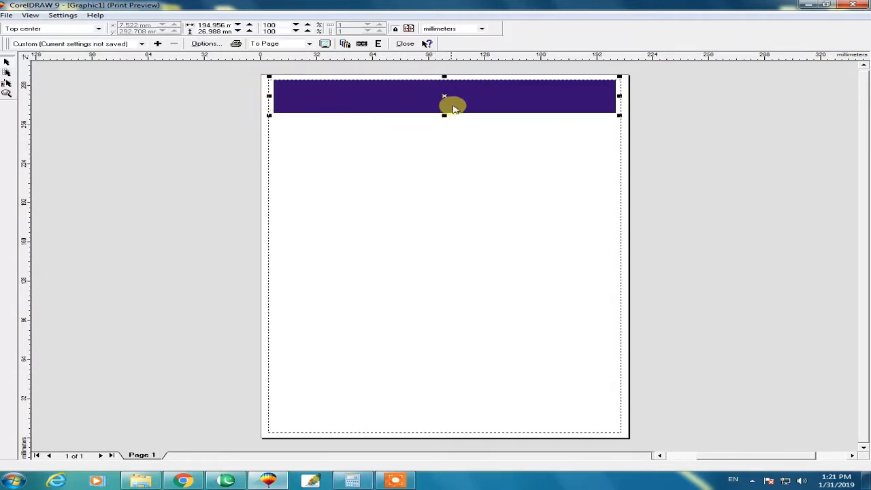
Step: Set the strip's print placement to Bottom center and close the print preview
click(65, 28)
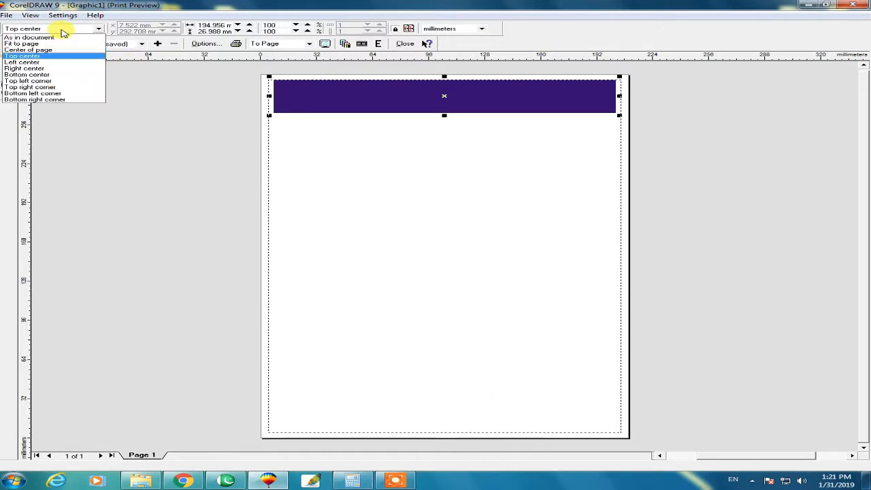
click(27, 74)
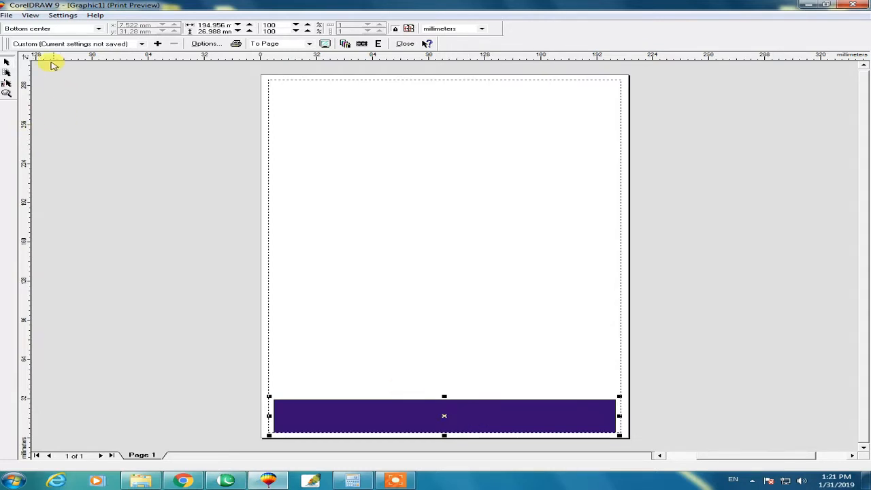
click(40, 29)
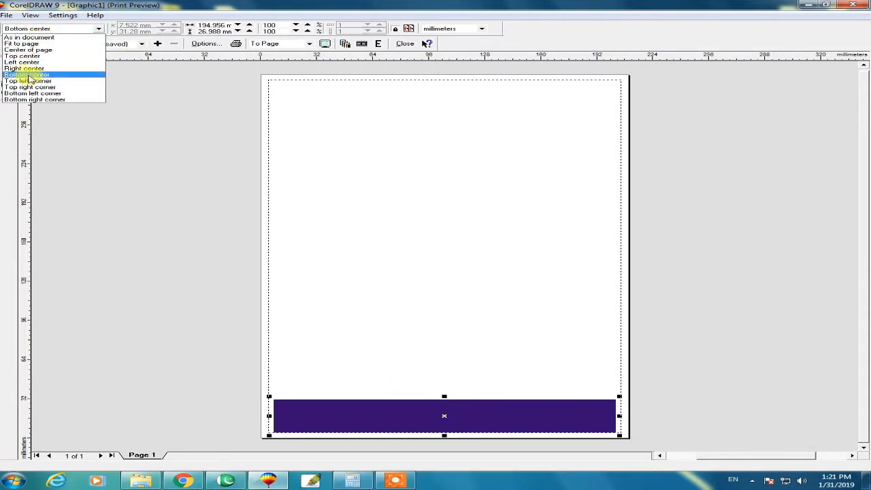
click(175, 126)
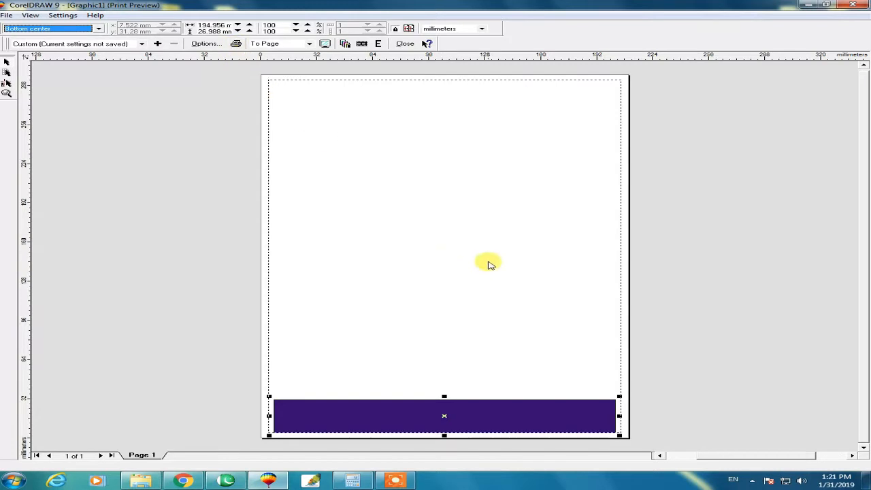
click(401, 46)
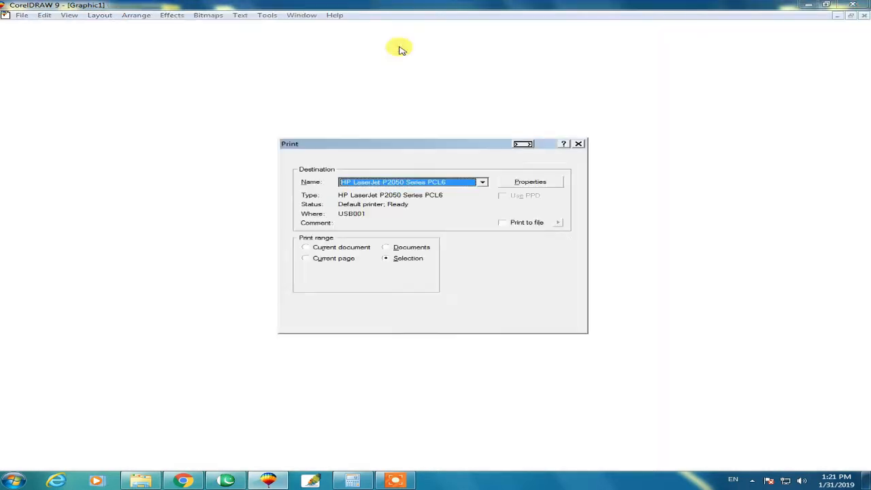
Step: Close the Print dialog and stretch the blue strip vertically into a centred rectangle about 270 mm high
click(579, 142)
click(460, 246)
click(487, 224)
click(449, 238)
drag(436, 234, 477, 112)
click(780, 231)
click(417, 232)
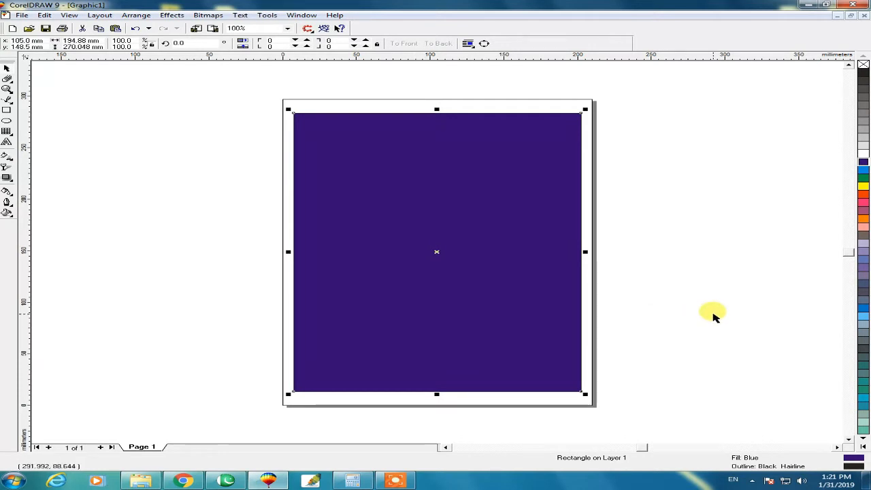
Step: Open the print settings and set the print range to Selection for the rectangle
key(ctrl+p)
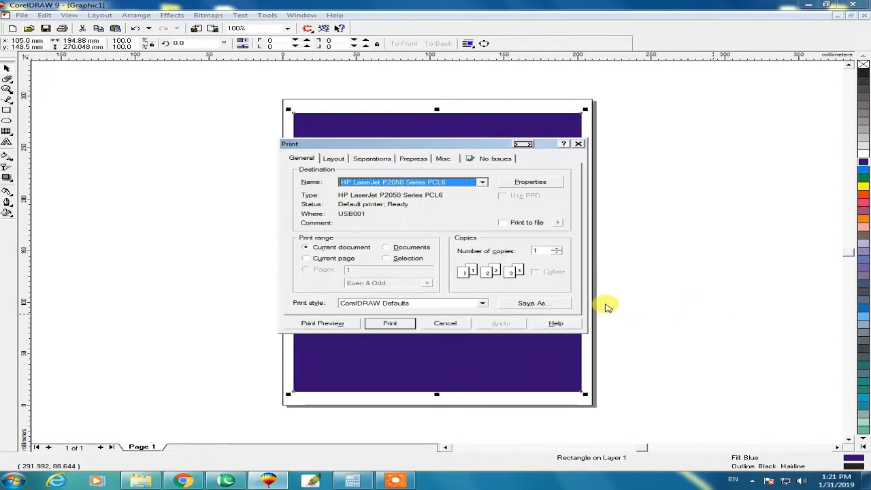
click(387, 258)
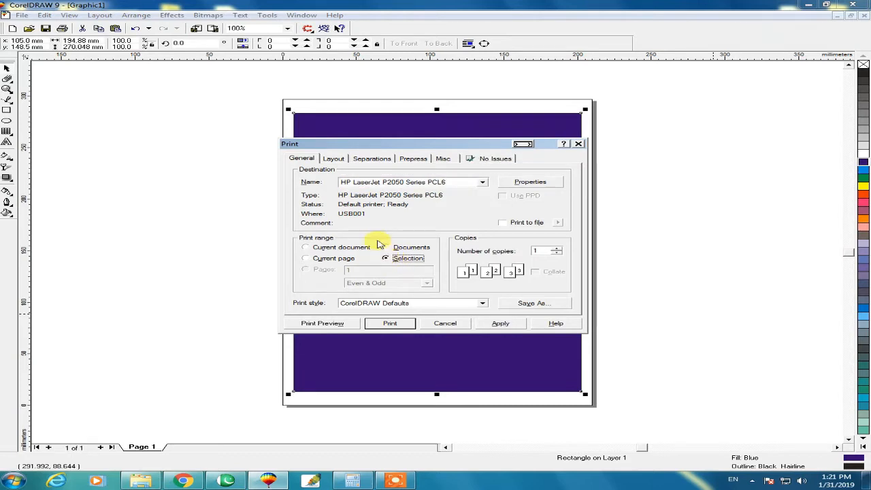
drag(387, 150, 425, 142)
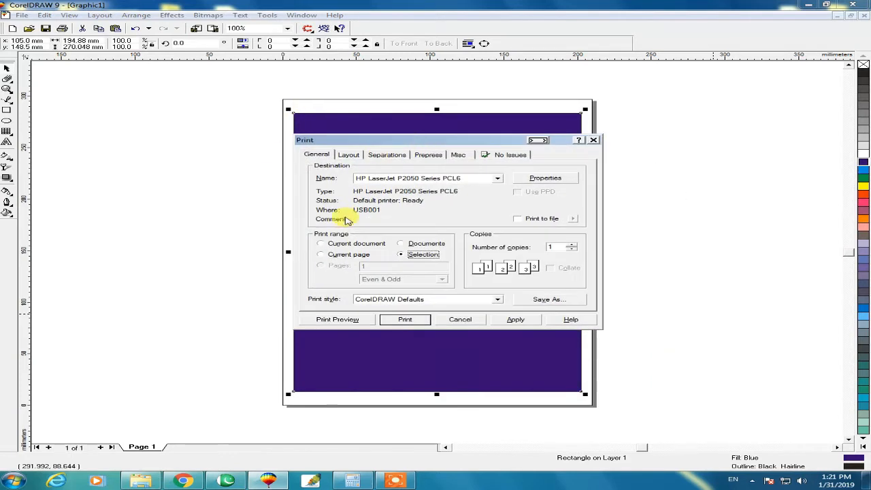
click(451, 179)
click(452, 179)
Step: Set the paper size to A4 in the HP LaserJet P2050 printer properties and accept it
click(539, 178)
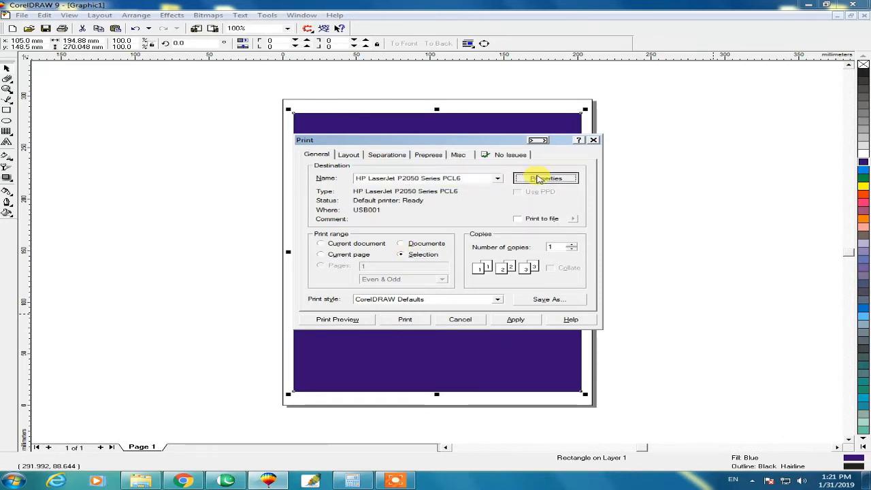
click(596, 294)
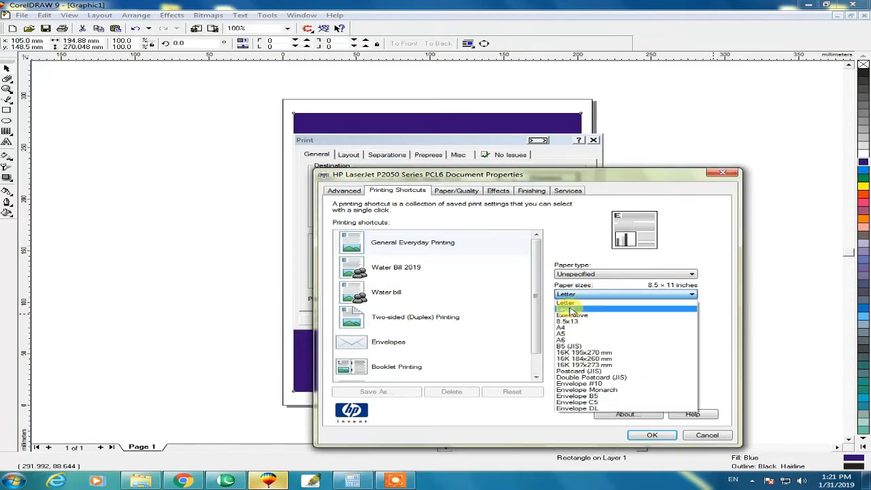
click(566, 332)
click(603, 315)
click(604, 316)
click(650, 436)
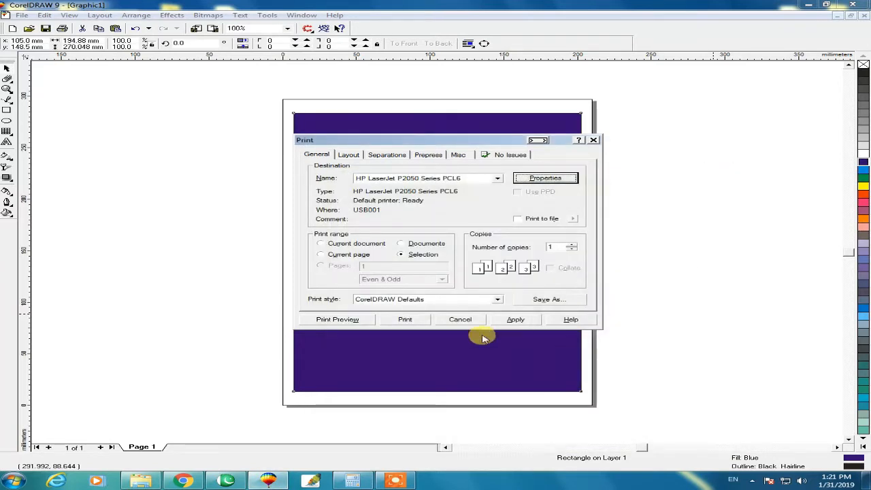
Step: Open the print preview, enlarge the rectangle to about 103% and move it up to the middle of the page
click(354, 319)
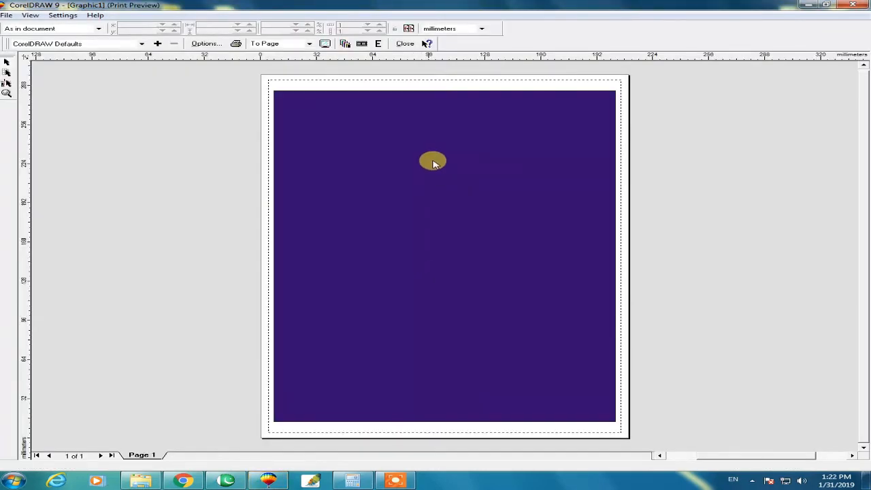
click(449, 114)
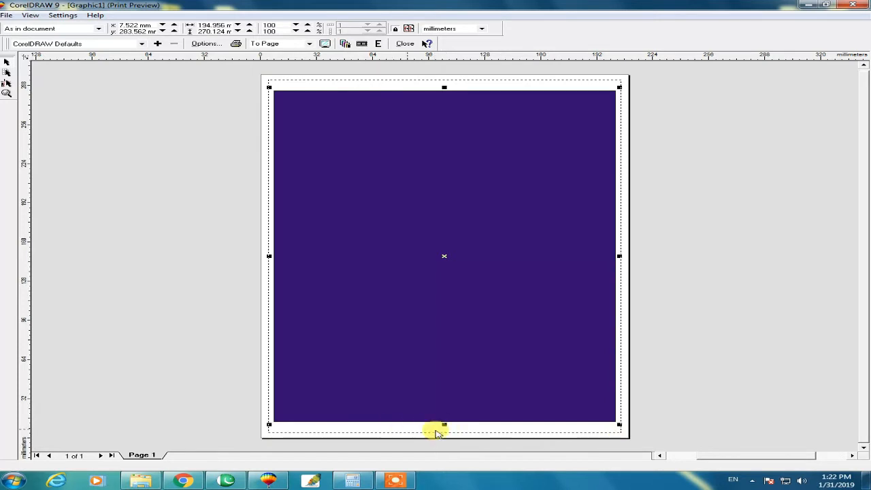
drag(446, 423, 443, 434)
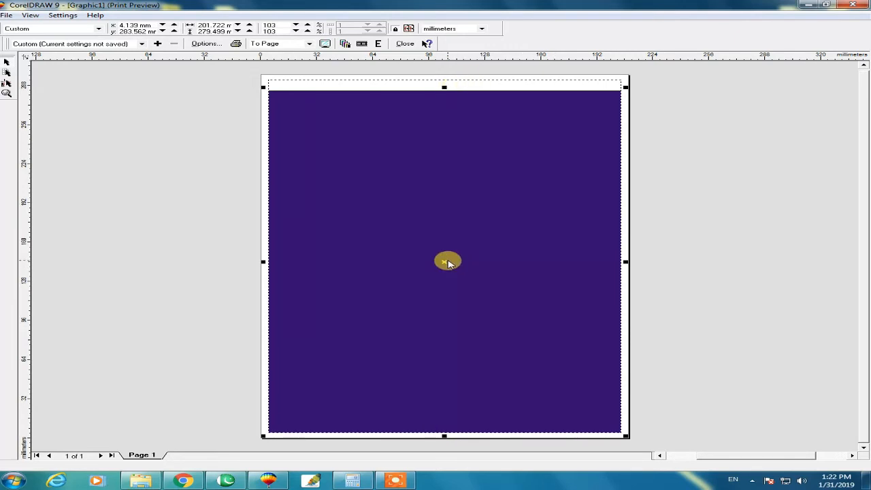
mouse_move(442, 264)
mouse_down()
mouse_move(433, 250)
mouse_move(445, 257)
mouse_up()
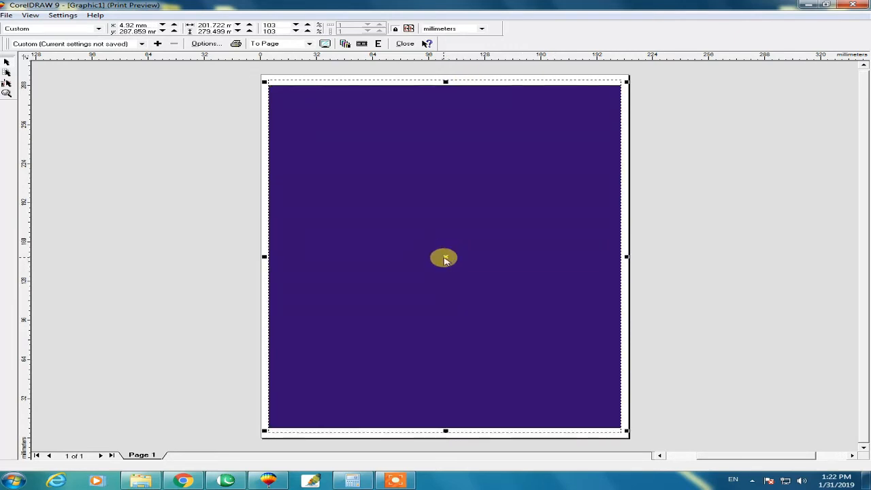
Step: Set the rectangle's print placement to Fit to page, then close the preview and the Print dialog
click(55, 29)
click(34, 34)
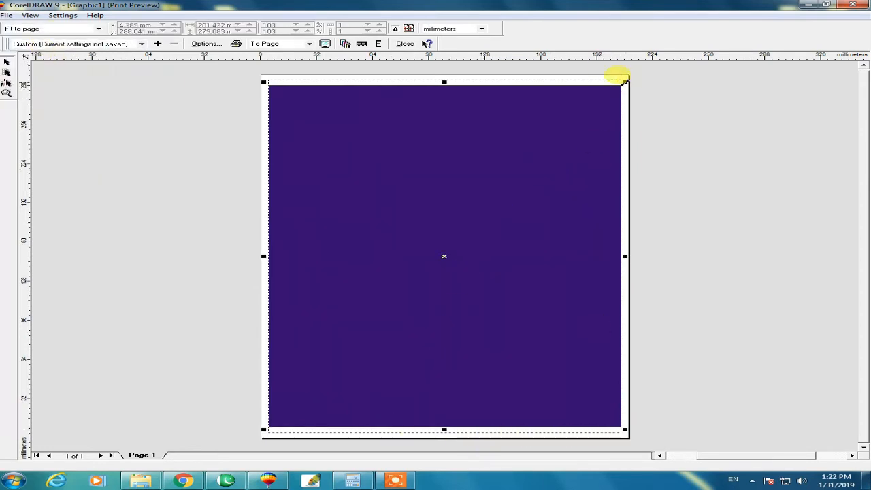
click(409, 44)
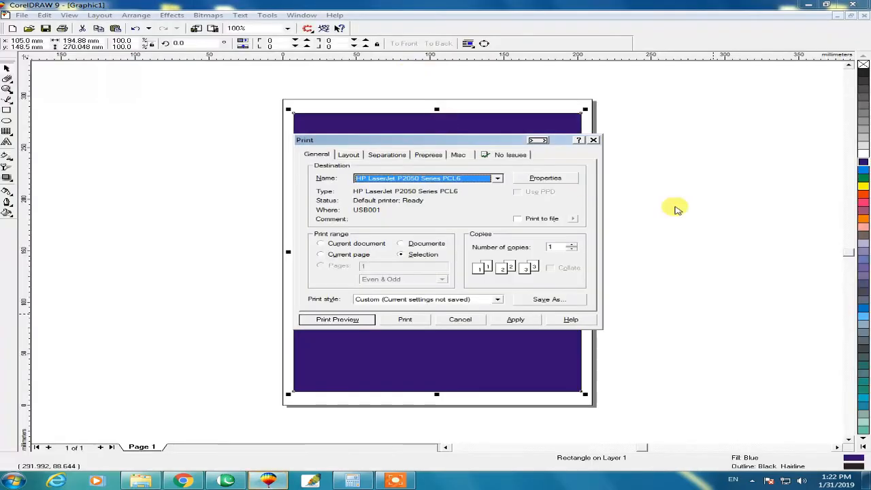
click(593, 140)
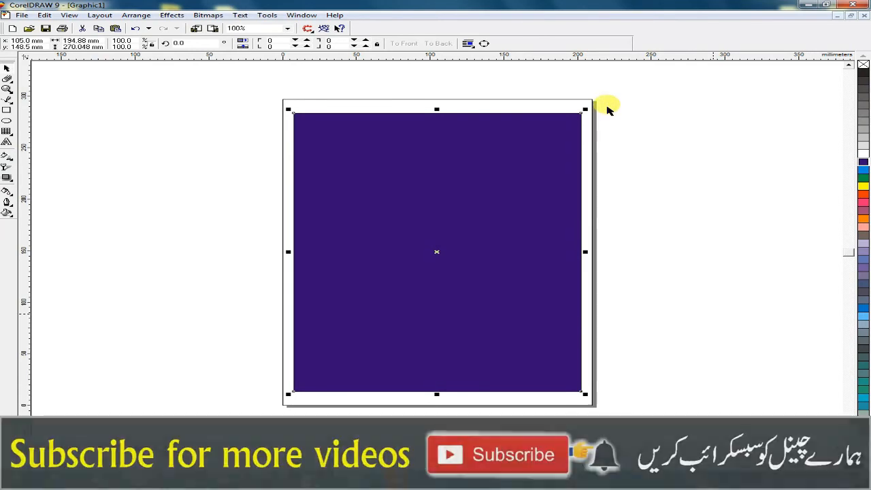
Step: Round all four corners of the blue rectangle to a roundness of about 40 and deselect it
click(608, 112)
click(575, 127)
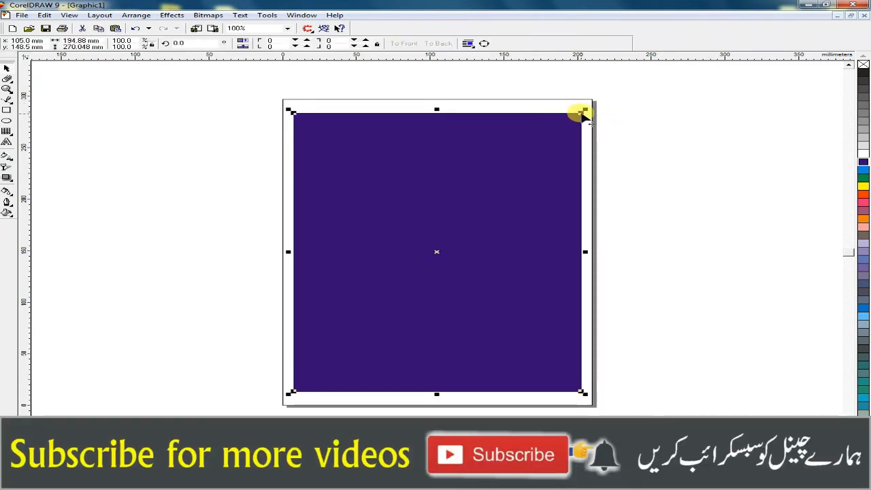
drag(581, 114, 523, 113)
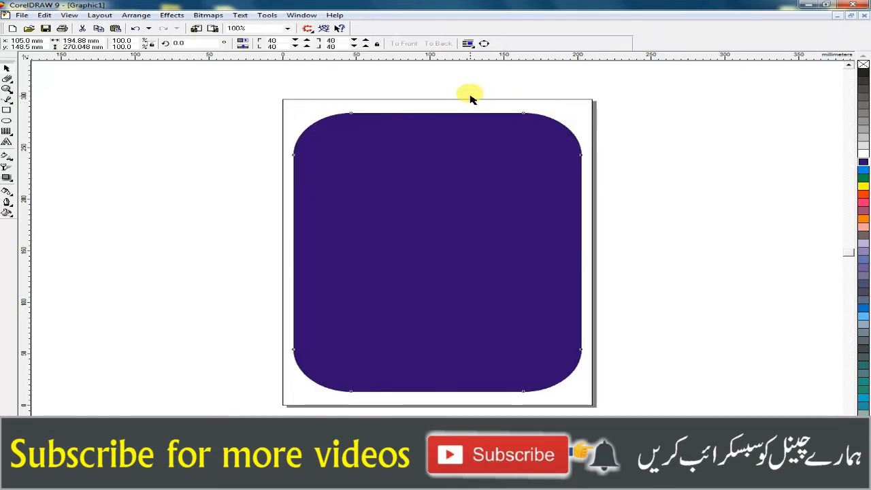
click(472, 99)
drag(599, 104, 260, 193)
drag(226, 94, 676, 173)
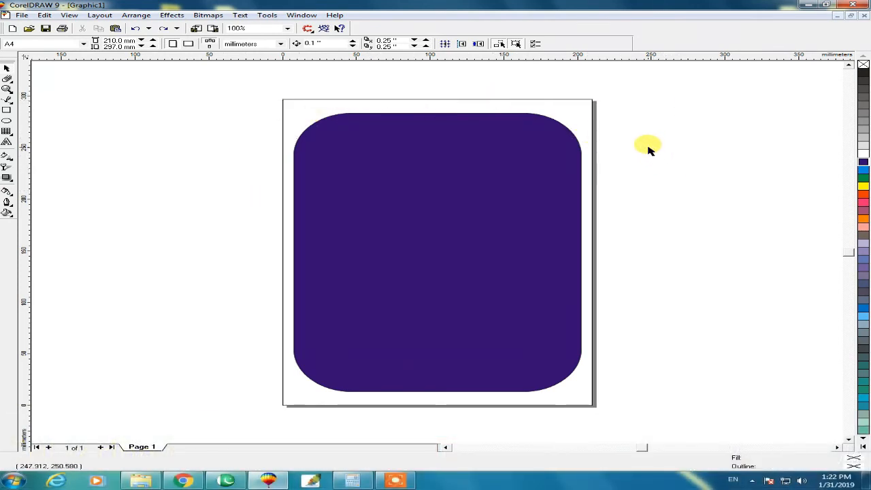
drag(238, 88, 649, 146)
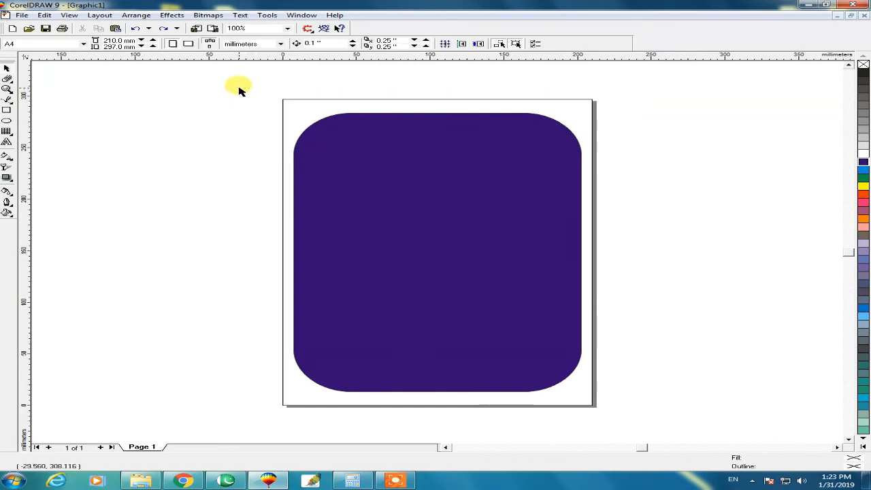